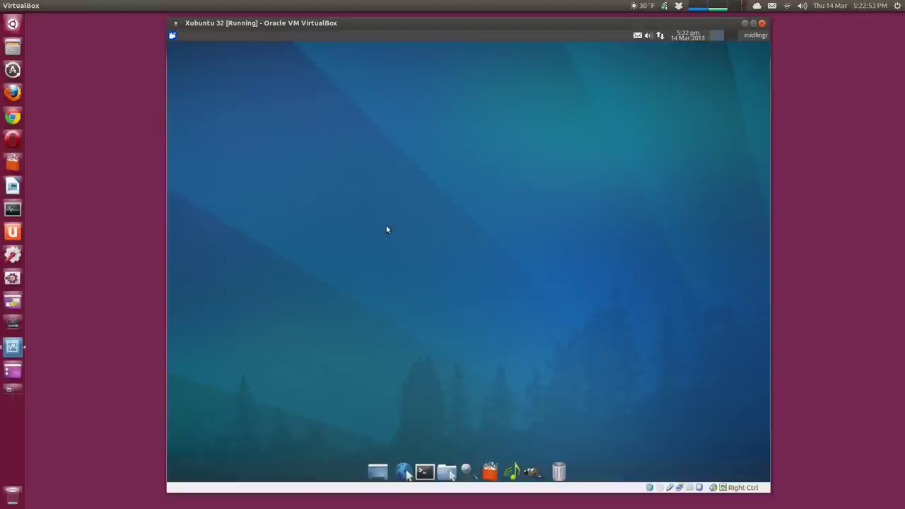
Search the web for clonezilla in Firefox and open the Clonezilla - About result.
left_click(403, 471)
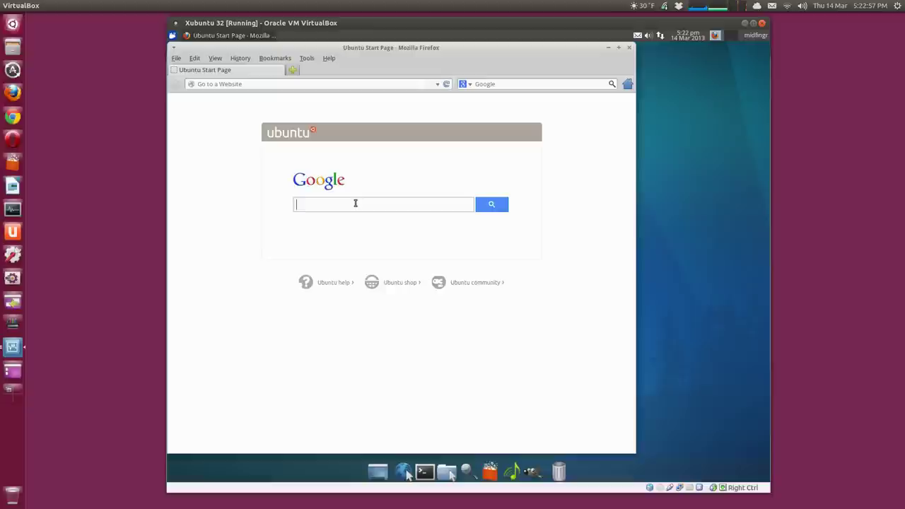
type("c")
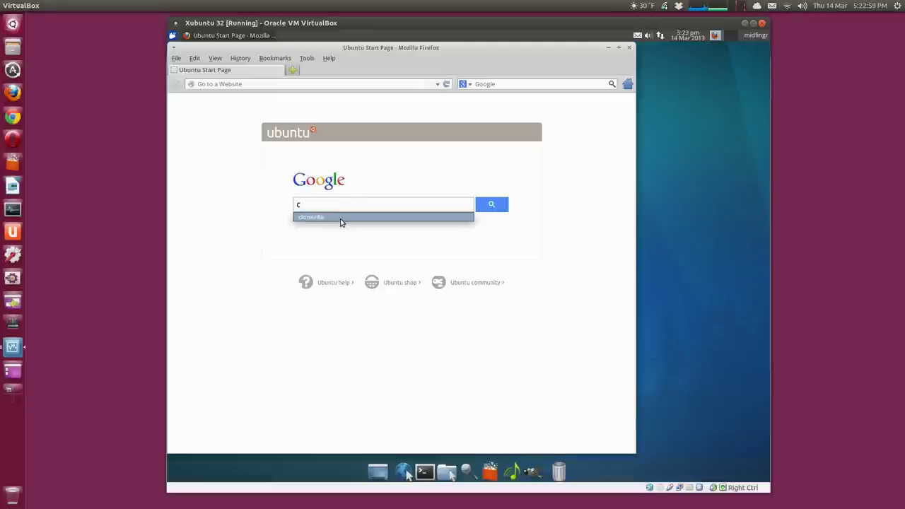
left_click(342, 221)
left_click(497, 209)
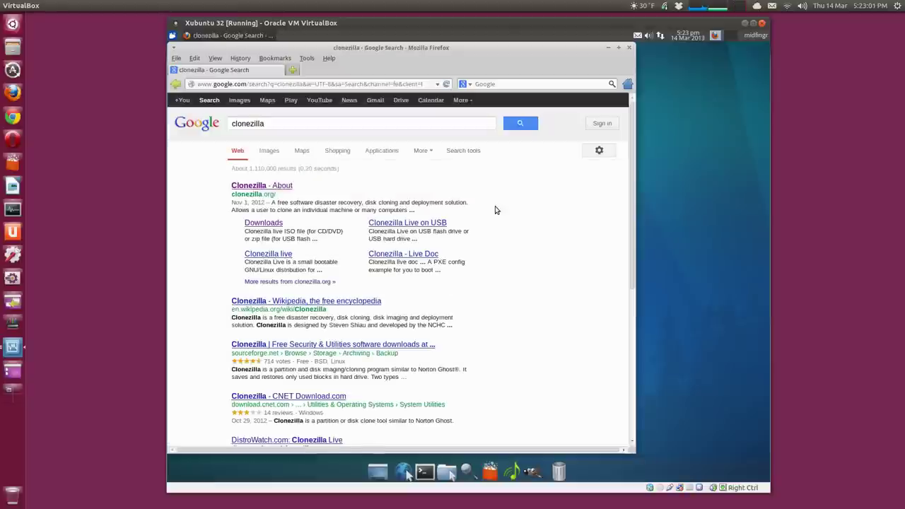
left_click(274, 189)
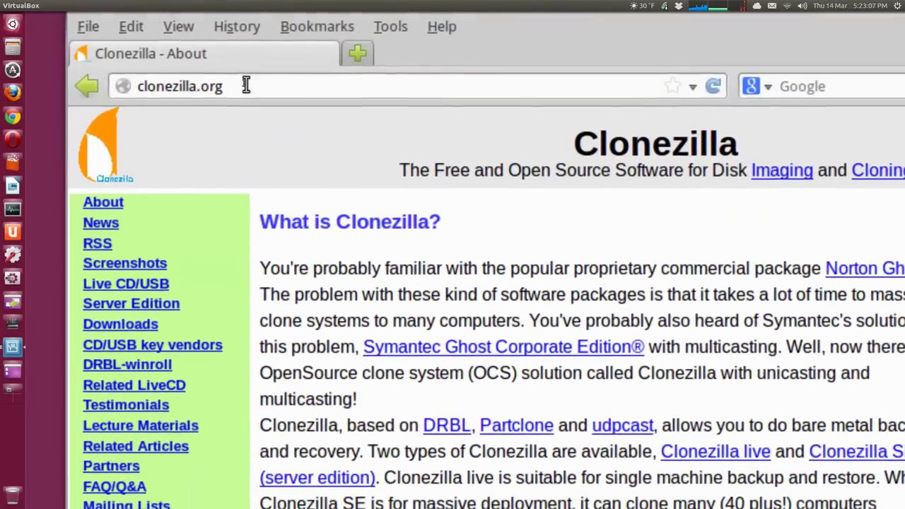
Review the clonezilla.org About page's features, requirements and limitations.
left_click(246, 85)
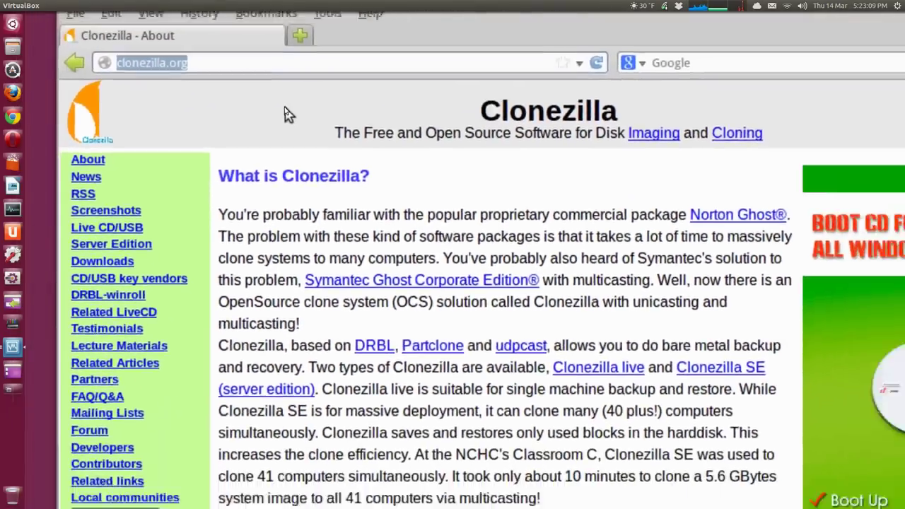
left_click(296, 164)
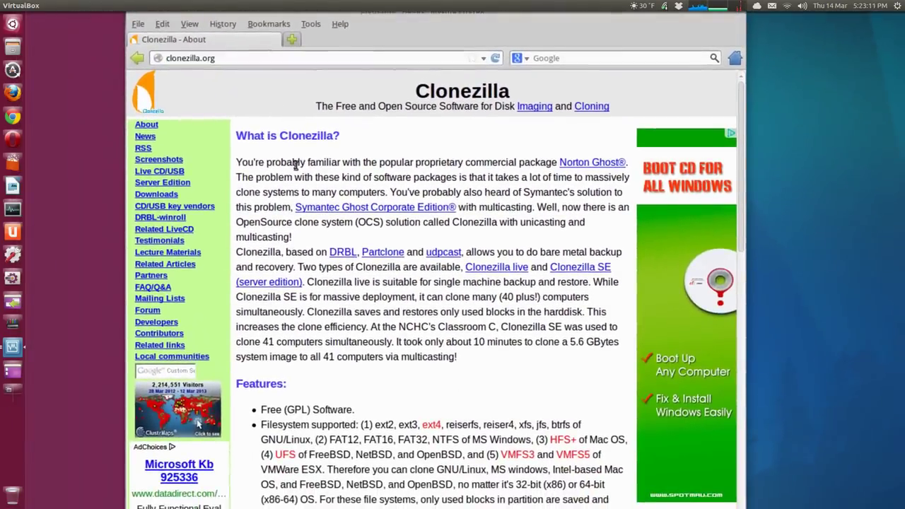
scroll(305, 212, "down", 2)
scroll(318, 226, "down", 1)
scroll(332, 240, "down", 1)
scroll(345, 247, "down", 1)
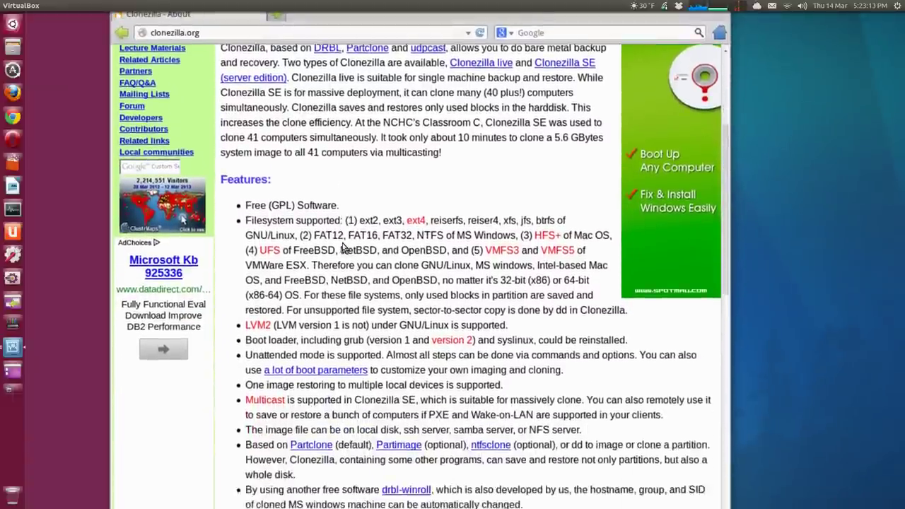
scroll(343, 248, "down", 2)
scroll(343, 247, "down", 1)
scroll(343, 246, "down", 3)
scroll(343, 244, "up", 3)
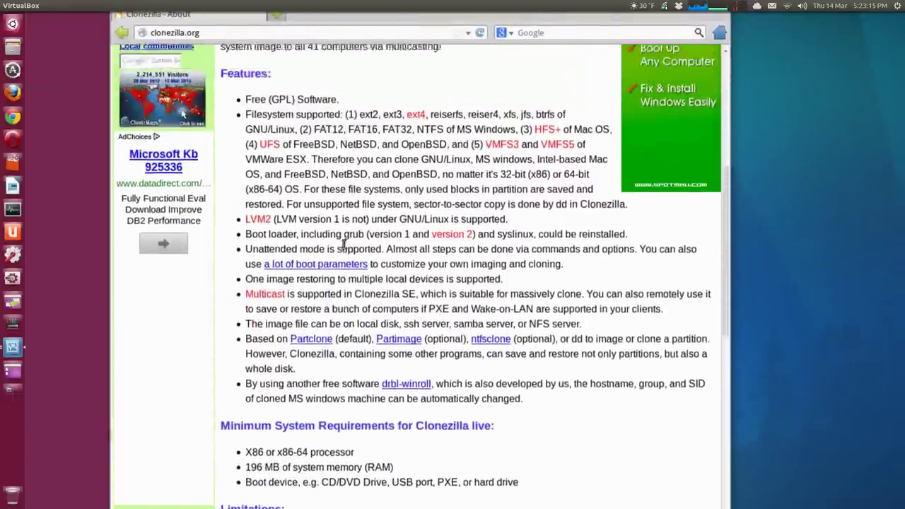
scroll(343, 283, "down", 5)
scroll(344, 323, "up", 3)
scroll(344, 322, "down", 3)
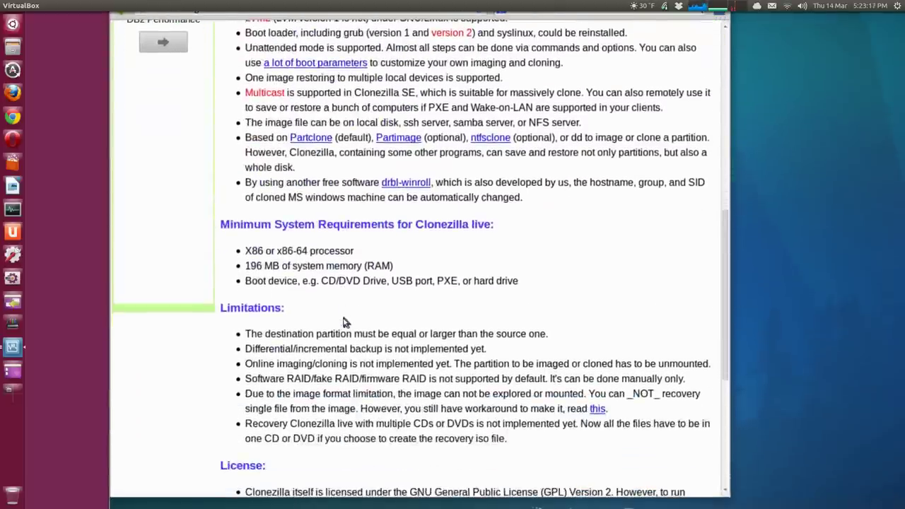
scroll(344, 326, "down", 2)
scroll(346, 328, "up", 4)
scroll(347, 327, "up", 4)
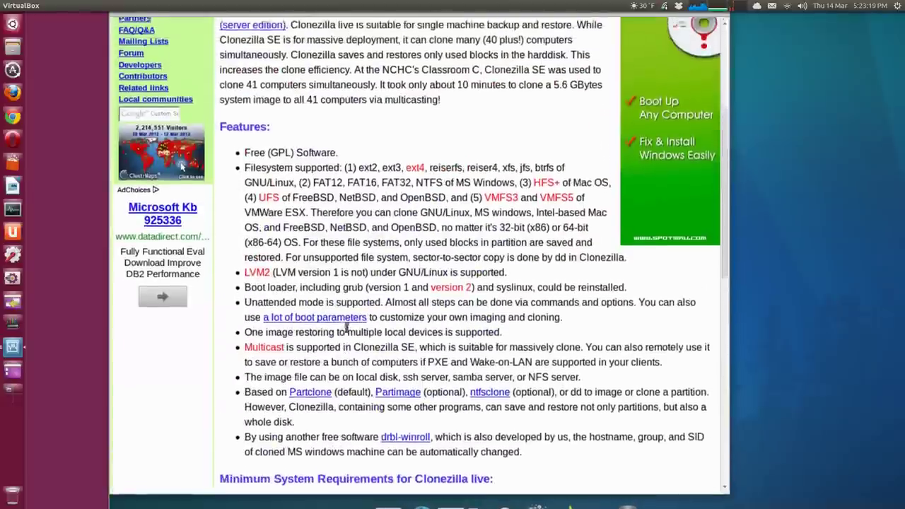
scroll(346, 328, "up", 1)
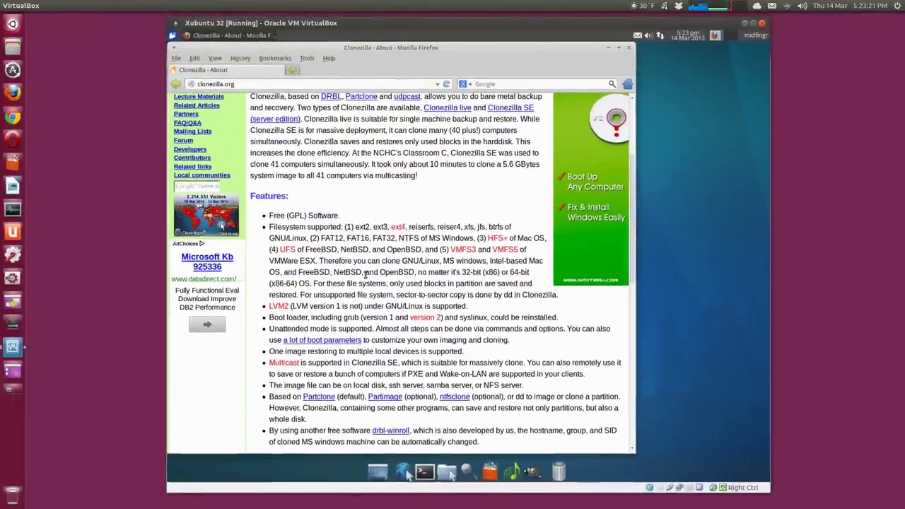
scroll(364, 275, "up", 2)
scroll(365, 274, "up", 1)
scroll(365, 274, "up", 1)
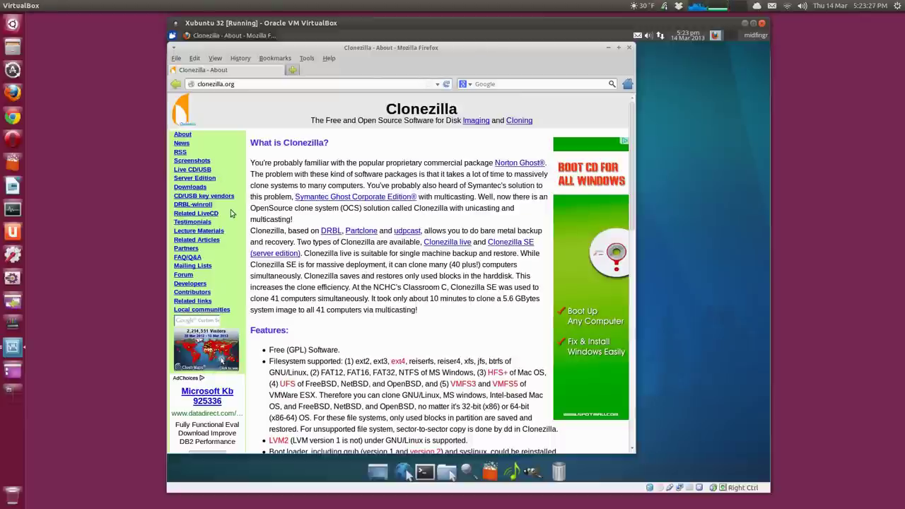
Go from Downloads to stable releases and open the 2.1.0-26 folder on SourceForge.
left_click(194, 188)
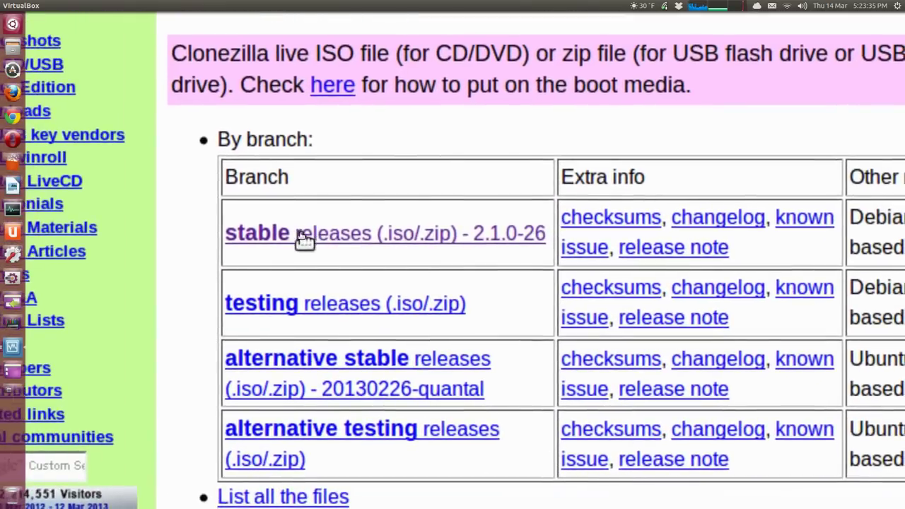
left_click(299, 235)
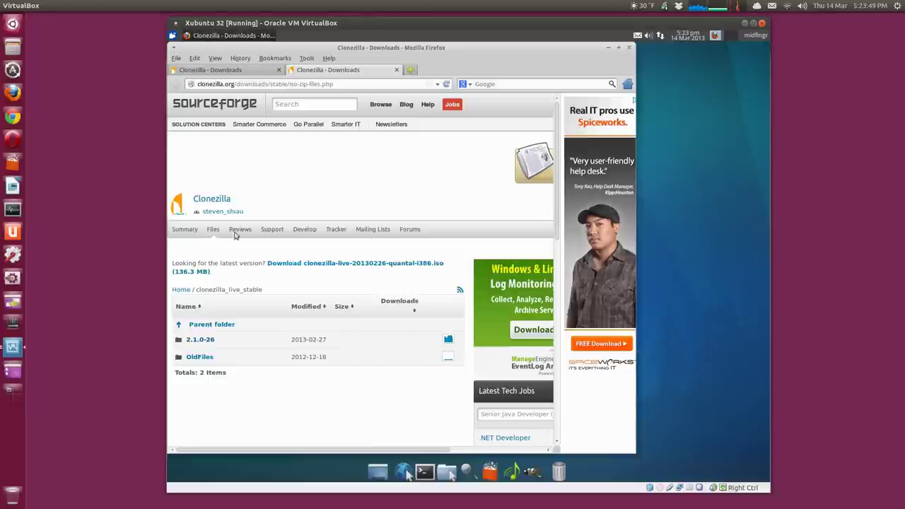
left_click(212, 338)
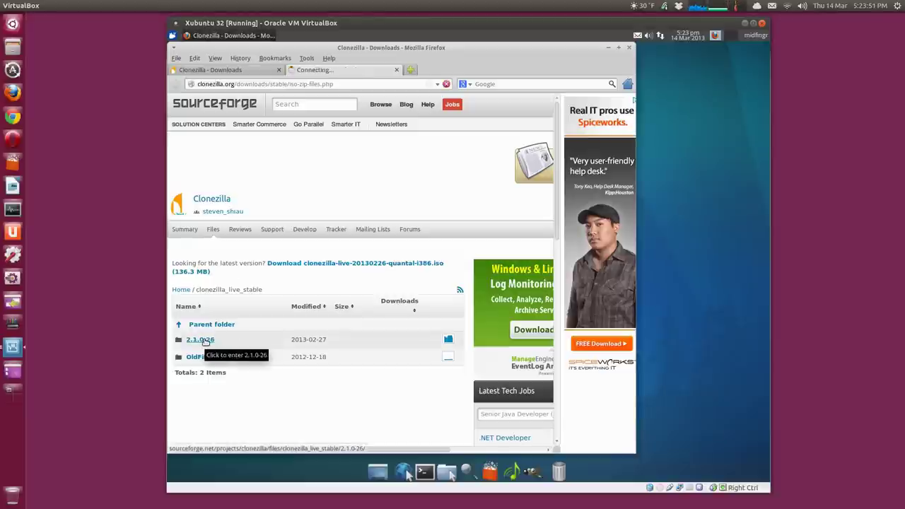
scroll(231, 349, "down", 1)
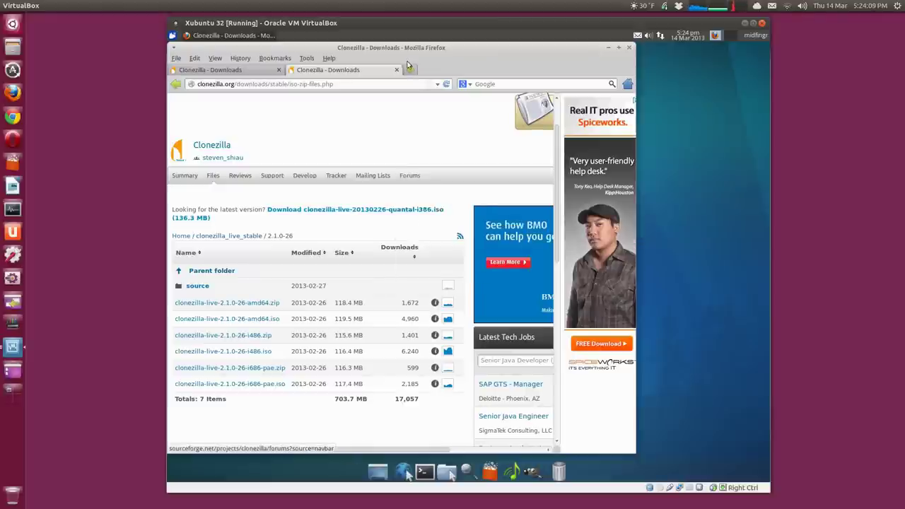
Close the SourceForge tab, then close Firefox to return to the desktop.
left_click(396, 71)
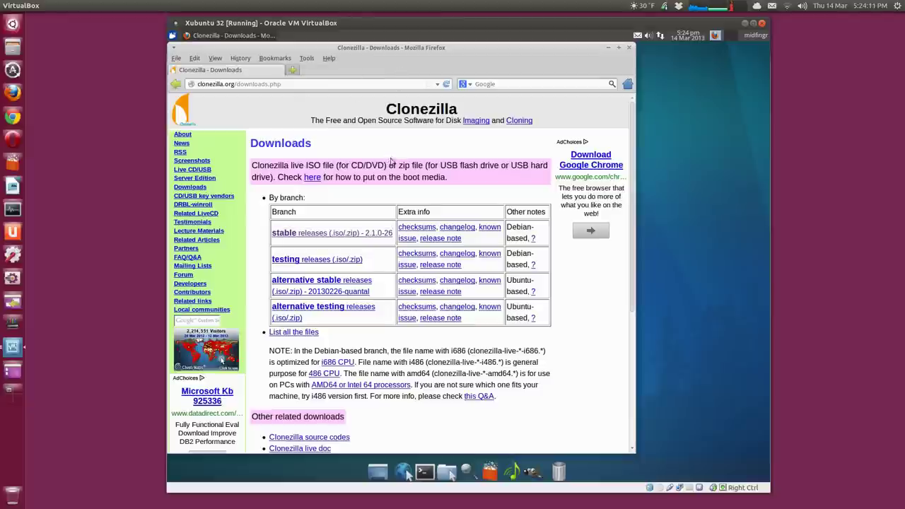
left_click_drag(449, 162, 498, 165)
left_click(468, 178)
left_click(628, 49)
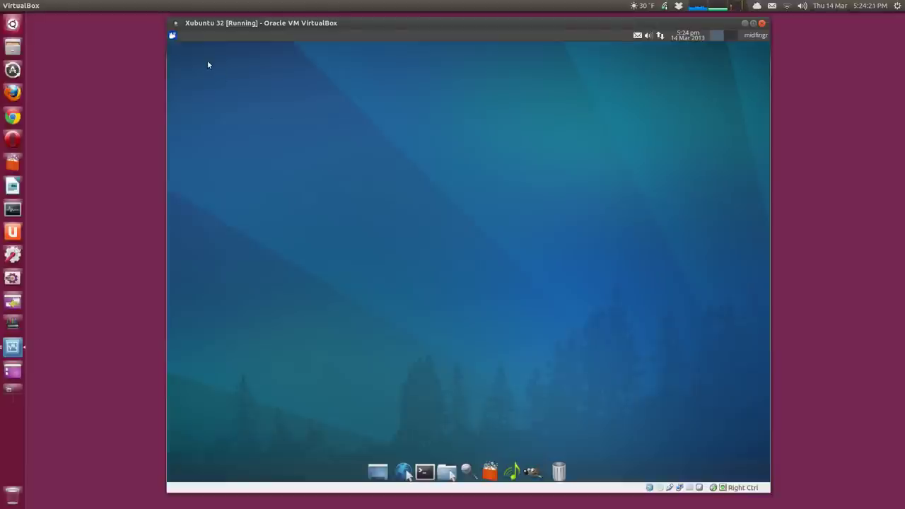
Launch System Monitor and view its file-system list, highlighting /dev/sda7 at /backup.
left_click(173, 35)
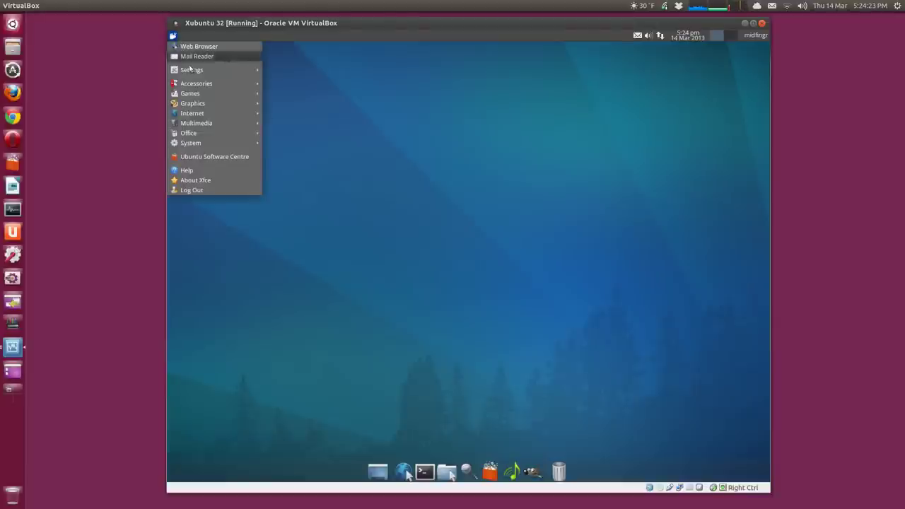
mouse_move(191, 142)
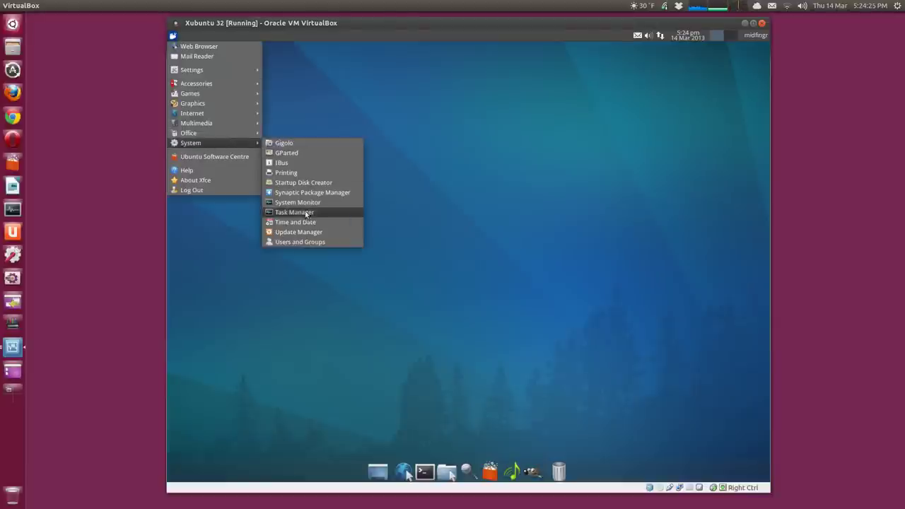
left_click(311, 202)
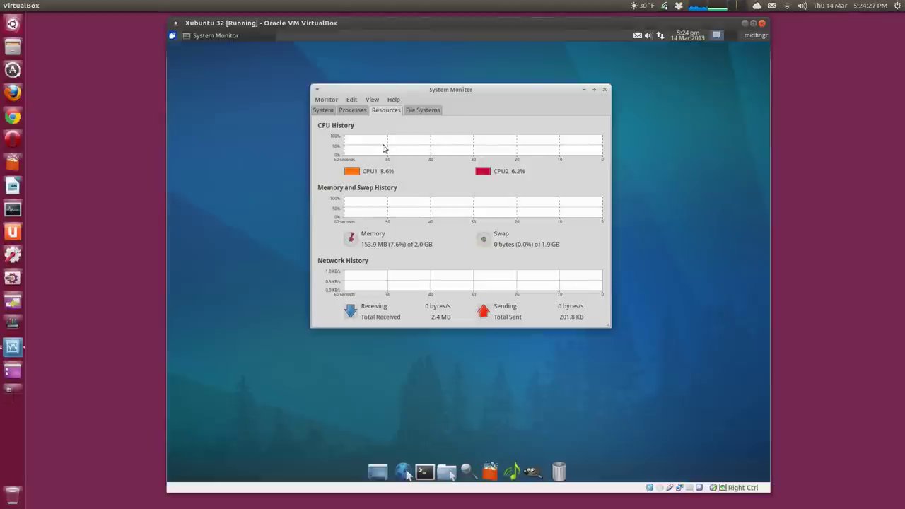
left_click(418, 111)
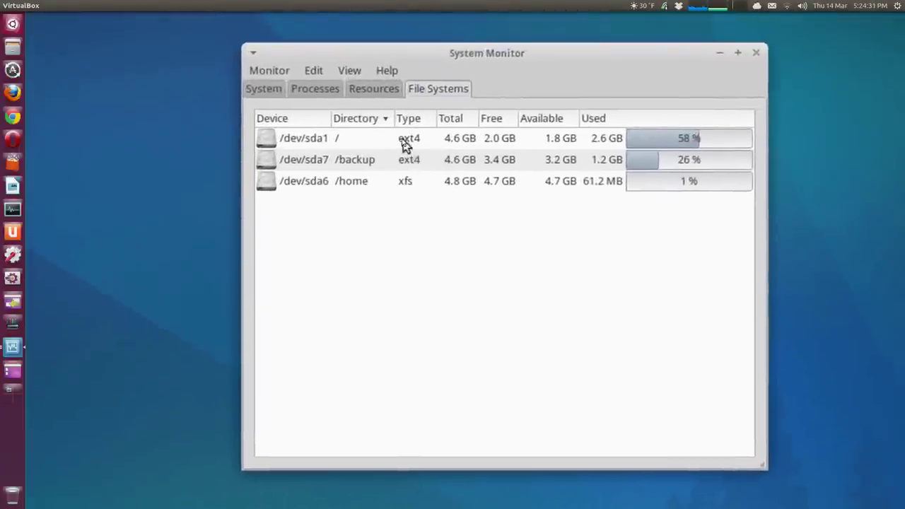
left_click(394, 151)
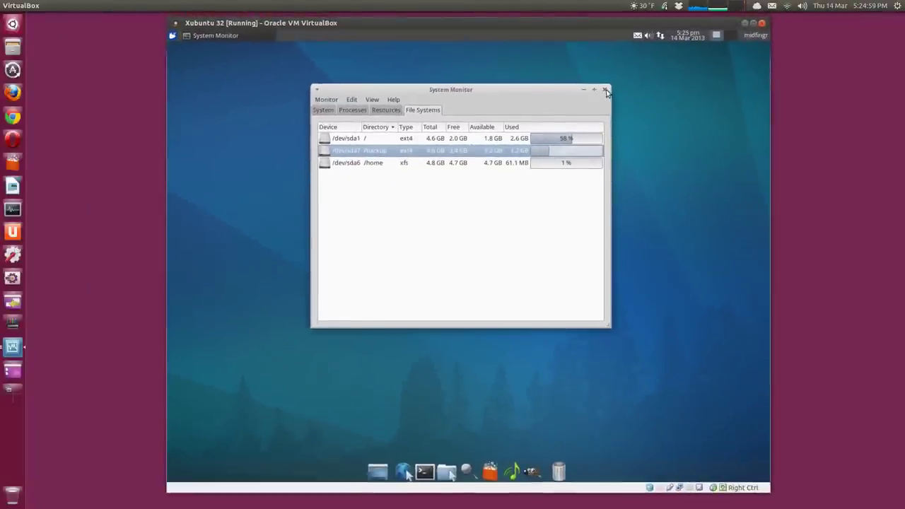
Close System Monitor and insert the clonezilla-live ISO into the VM's virtual CD drive.
left_click(605, 90)
mouse_move(226, 8)
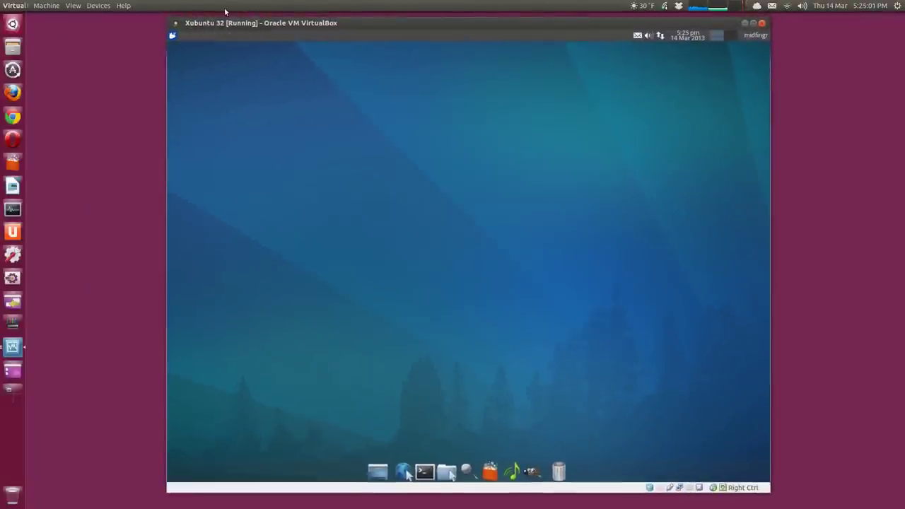
left_click(97, 5)
mouse_move(131, 16)
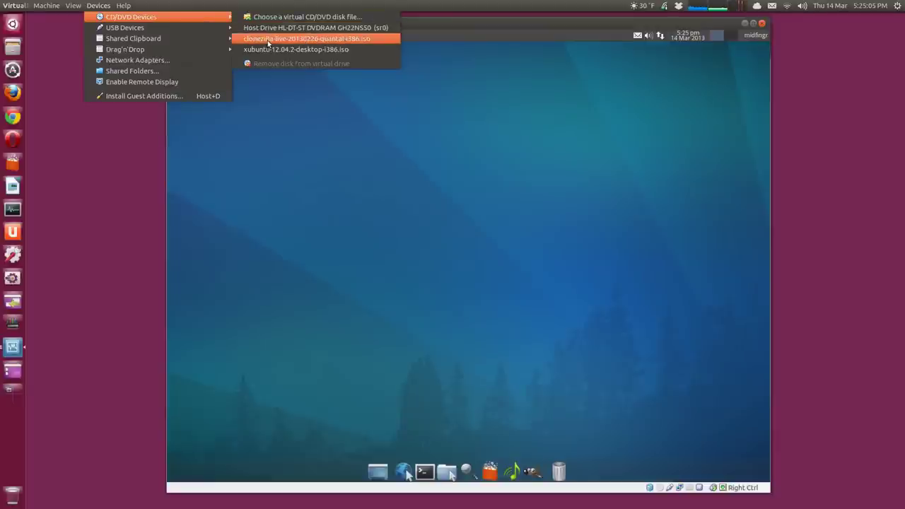
left_click(311, 39)
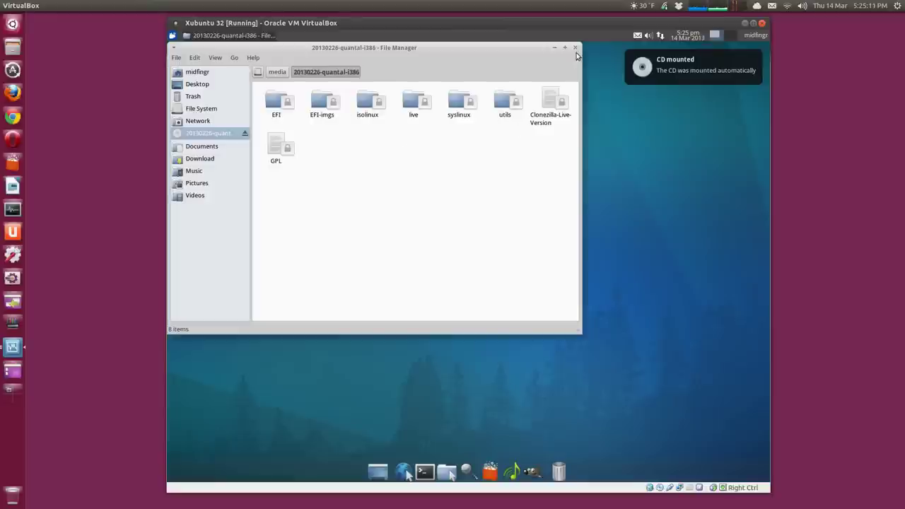
Dismiss the CD folder window and notification, then reboot the Xubuntu VM.
left_click(575, 48)
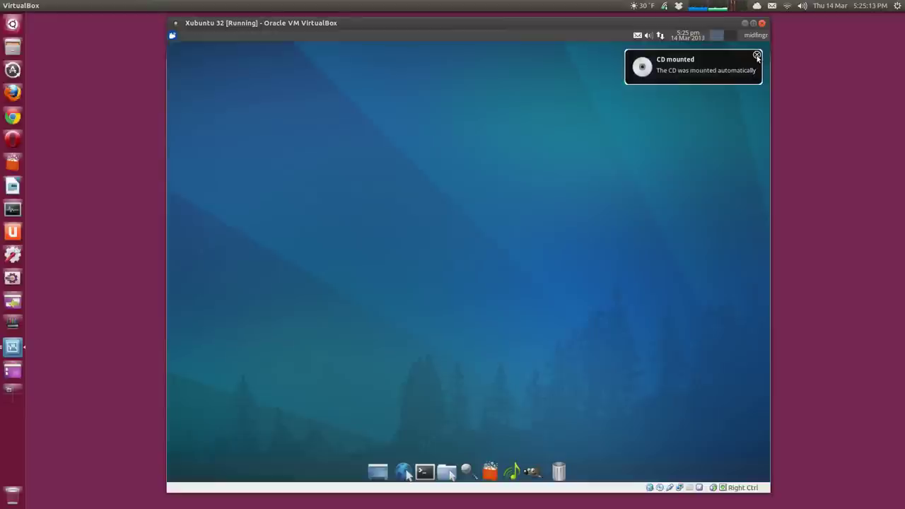
left_click(757, 56)
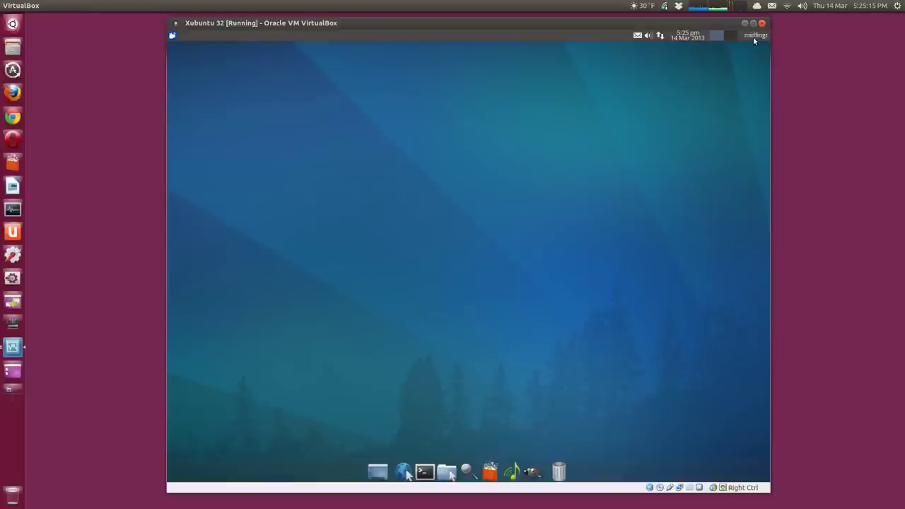
left_click(753, 35)
left_click(729, 83)
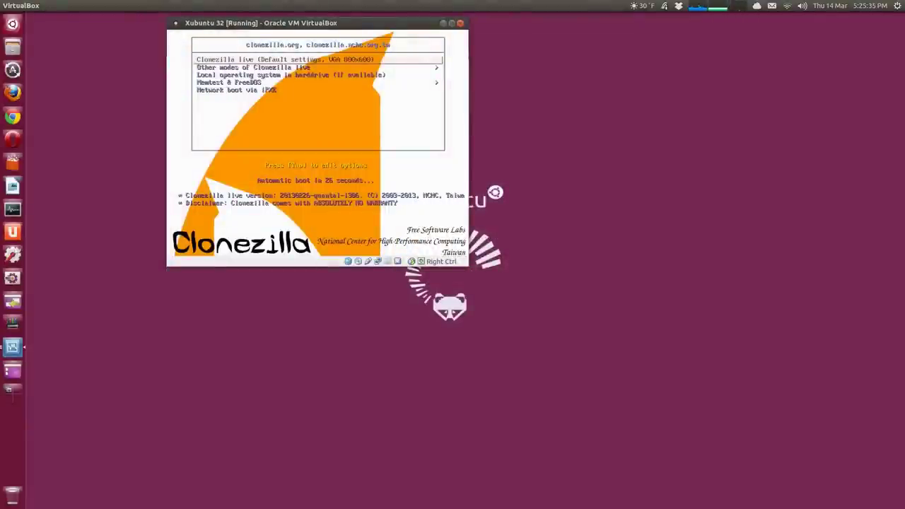
Boot Clonezilla live with default language and keymap, and start it in device-image mode.
key("Return")
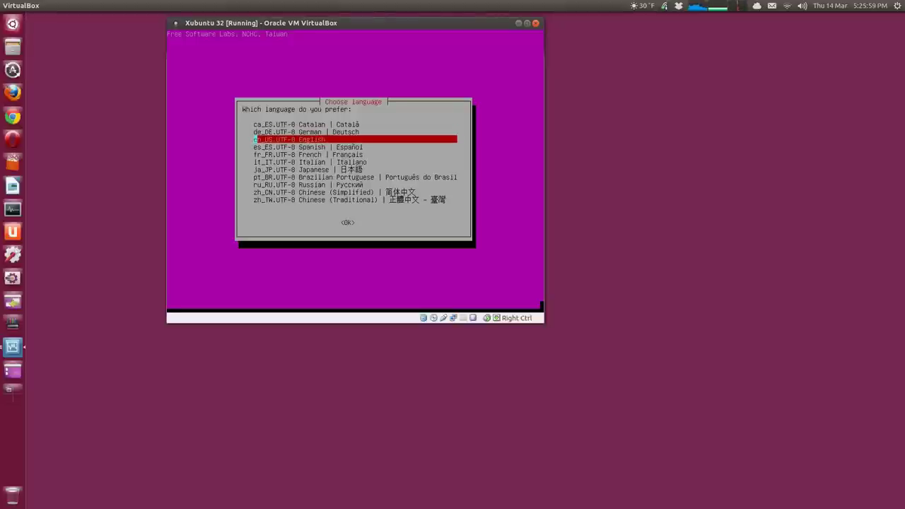
key("Return")
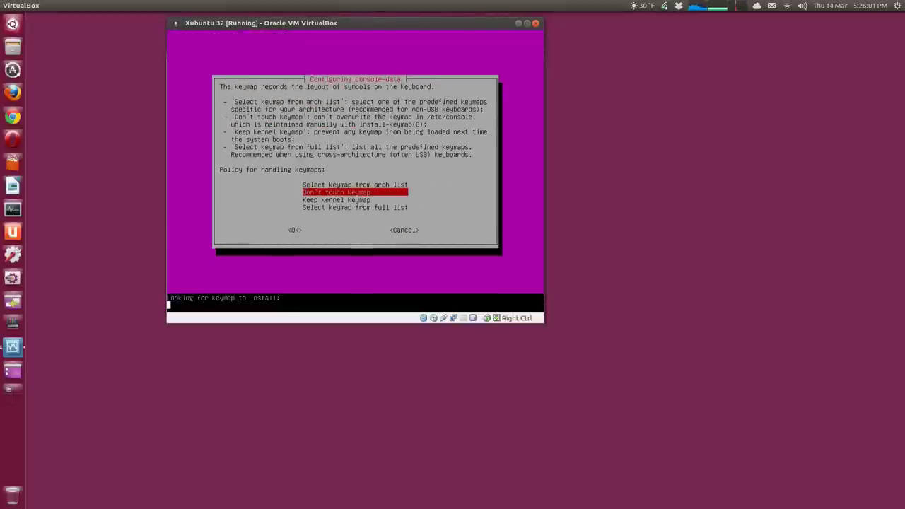
key("Return")
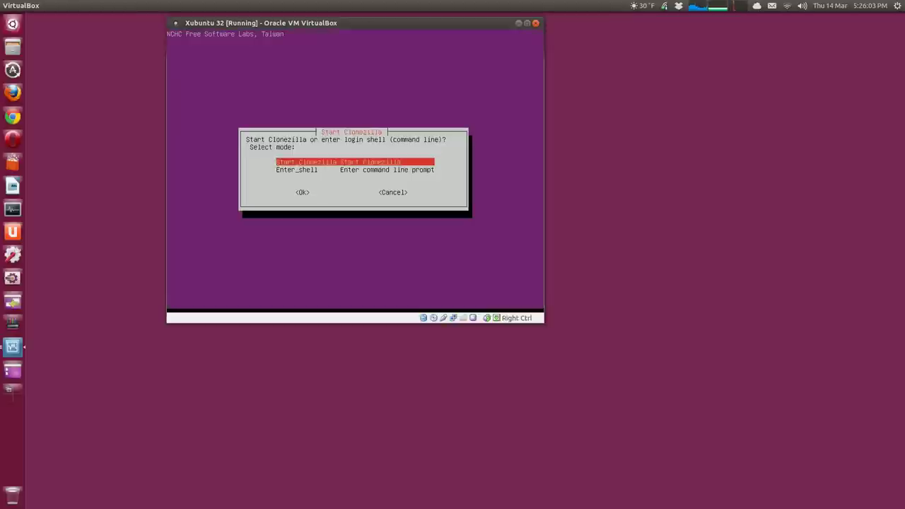
key("Return")
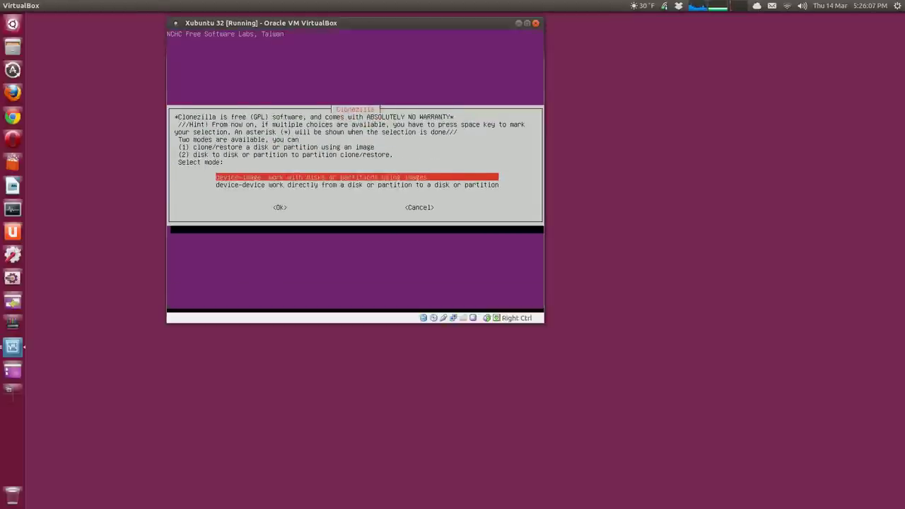
key("Return")
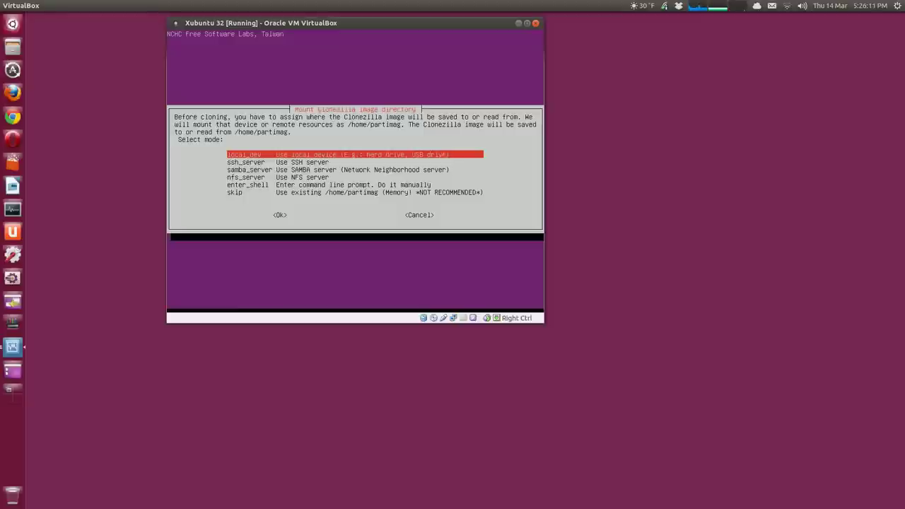
Choose local_dev as the image repository and continue so the local device gets mounted.
key("Down")
key("Down")
key("Down")
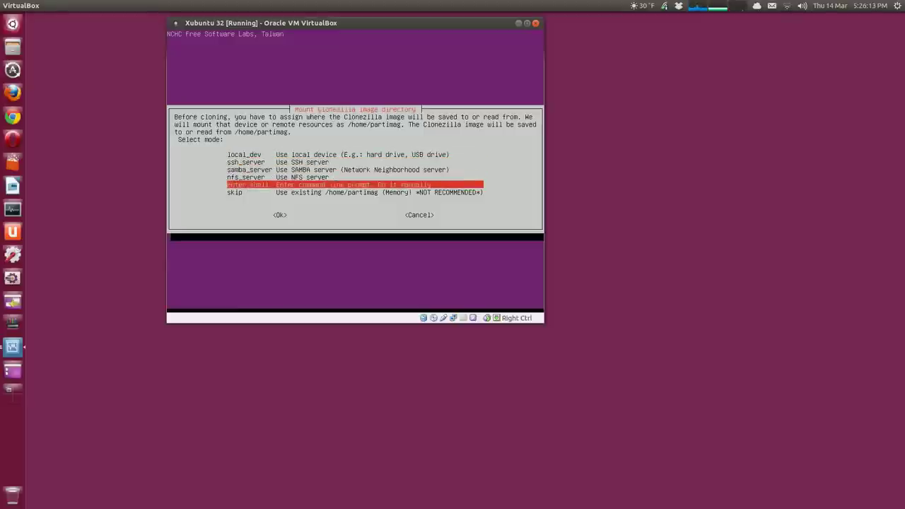
key("Up")
key("Up")
key("Up")
key("Down")
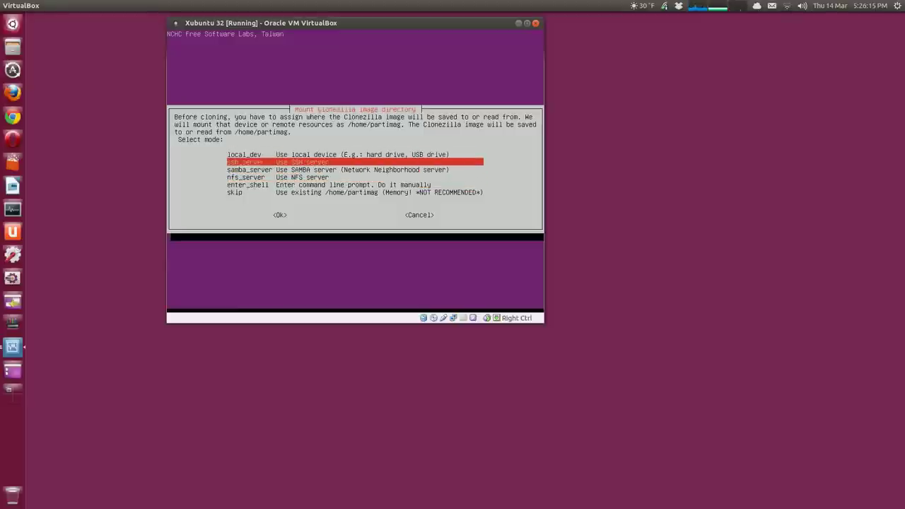
key("Up")
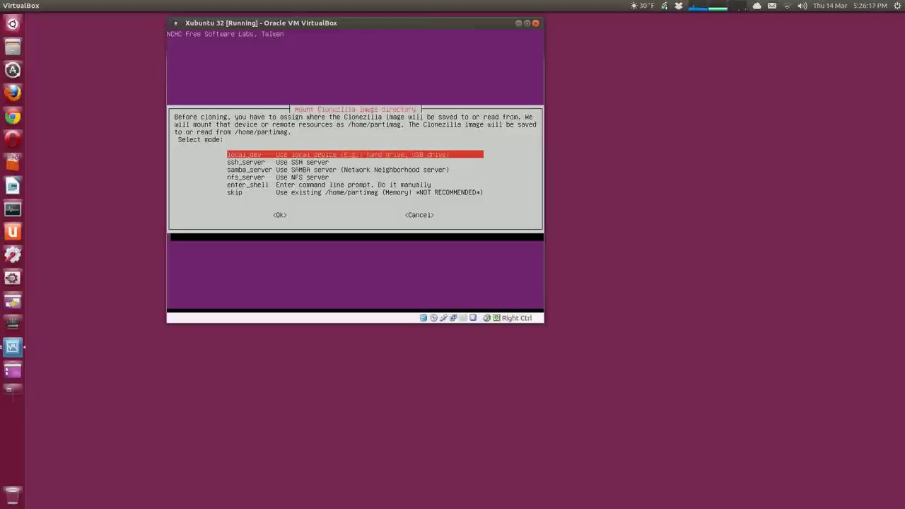
key("Down")
key("Down")
key("Up")
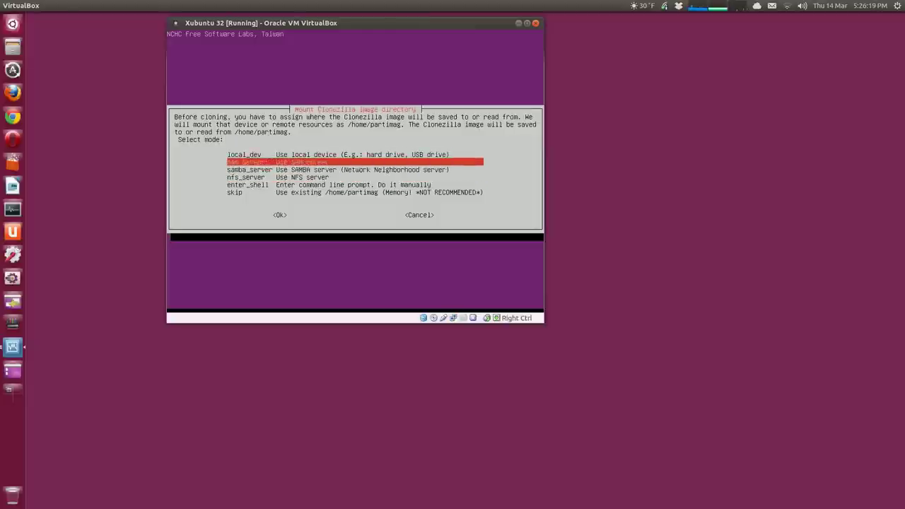
key("Up")
key("Return")
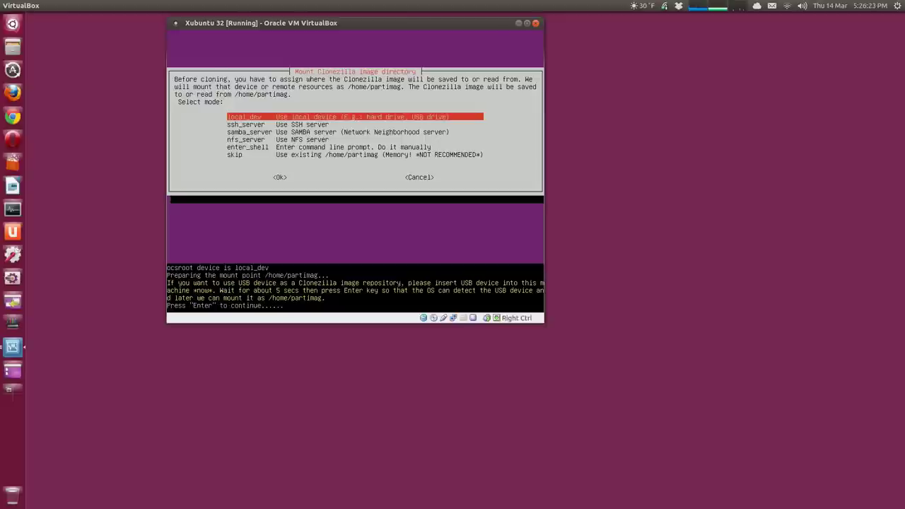
key("Return")
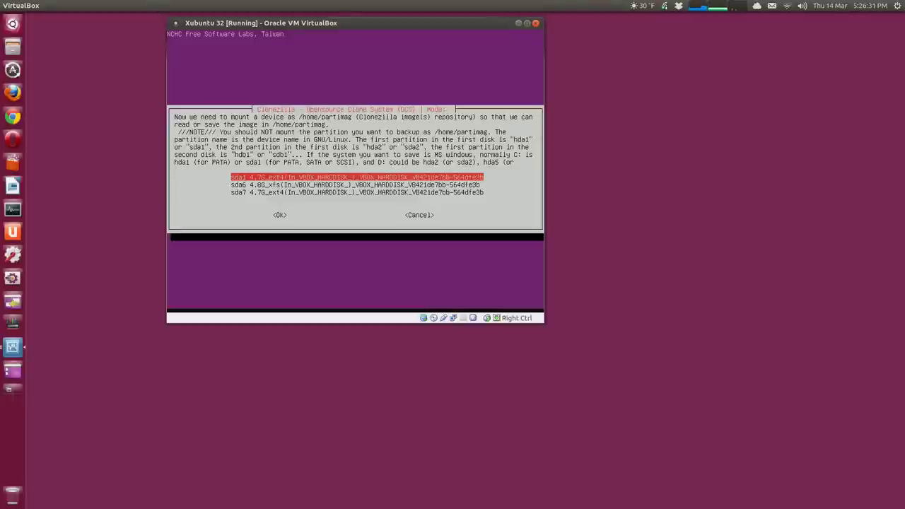
Select partition sda7 as the image repository to mount.
key("Down")
key("Down")
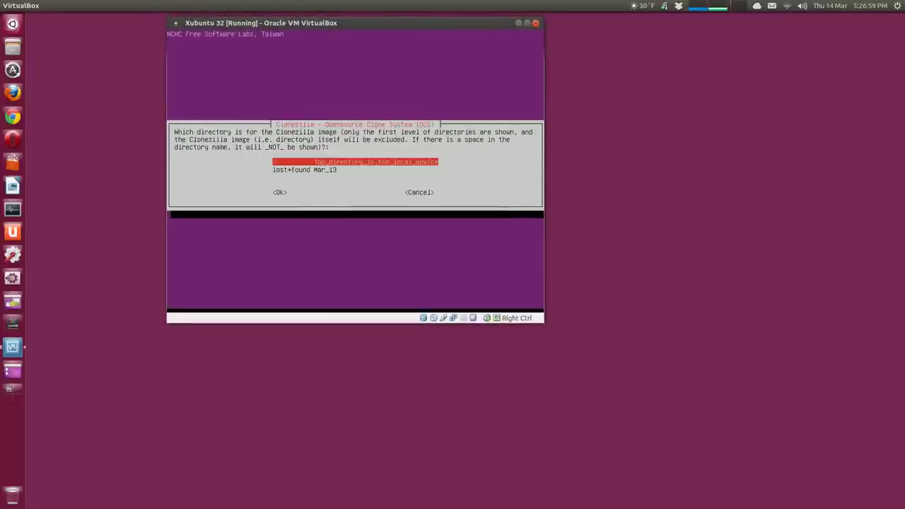
Use sda7's top-level directory, pass the disk-usage summary, and choose Beginner mode.
key("Return")
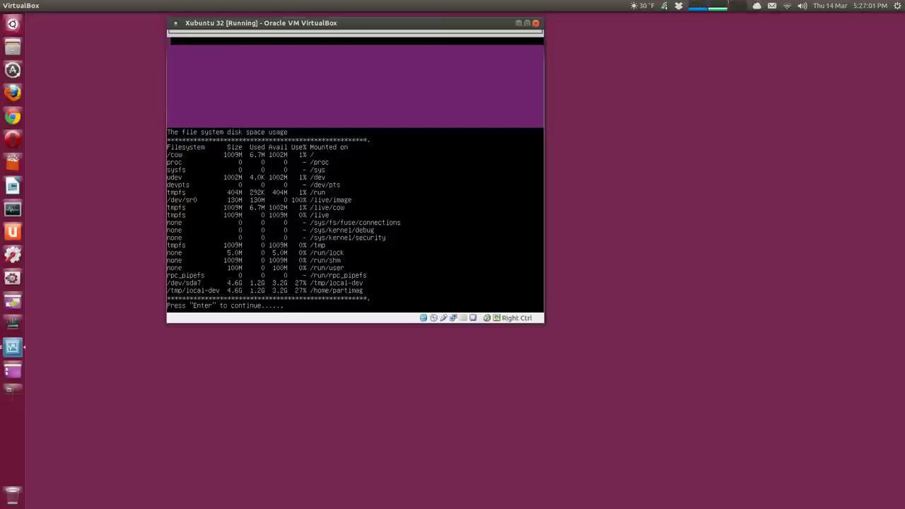
key("Return")
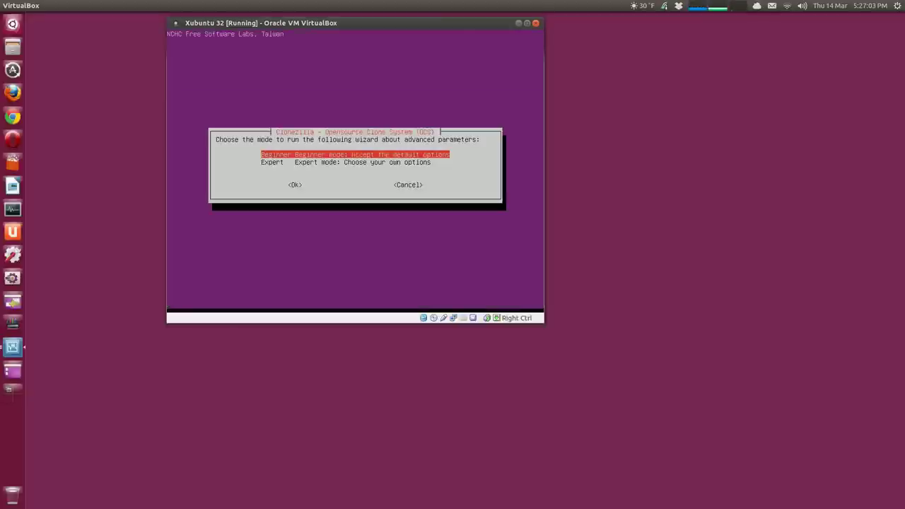
key("Return")
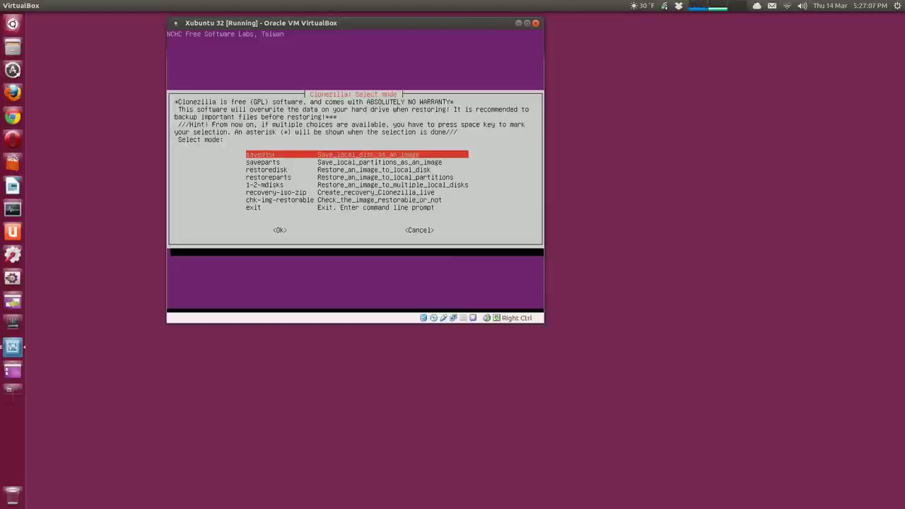
Select saveparts mode to save local partitions as an image.
key("Down")
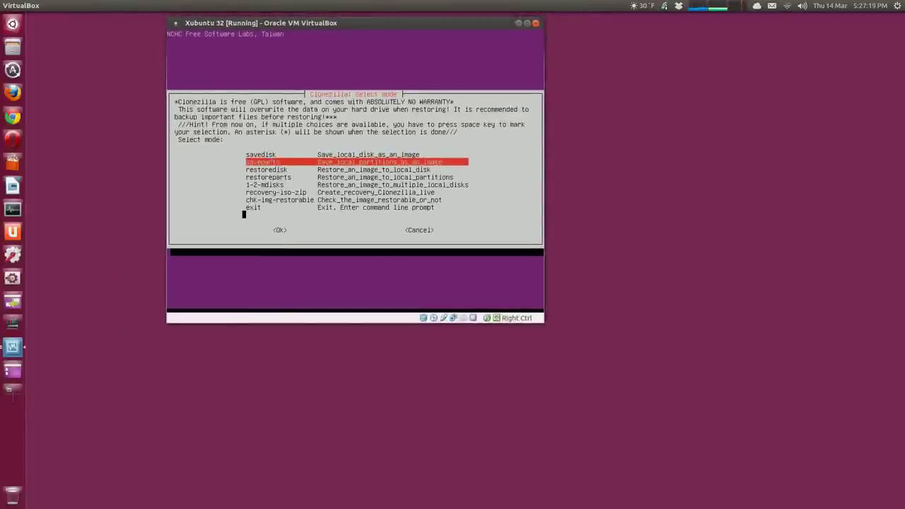
key("Down")
key("Up")
key("Return")
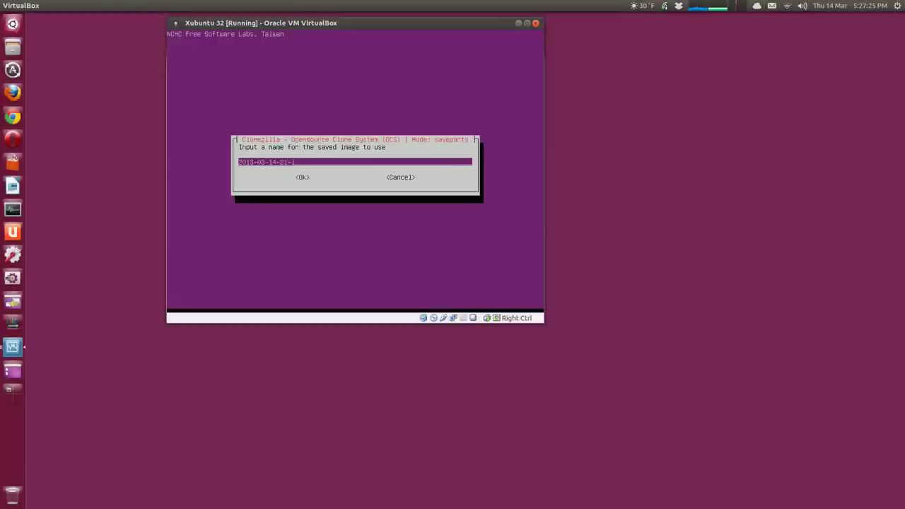
Replace the default date-based image name with xubuntu_1204.
key("BackSpace")
key("BackSpace")
key("BackSpace")
key("BackSpace")
key("BackSpace")
key("BackSpace")
type("ntu_1204")
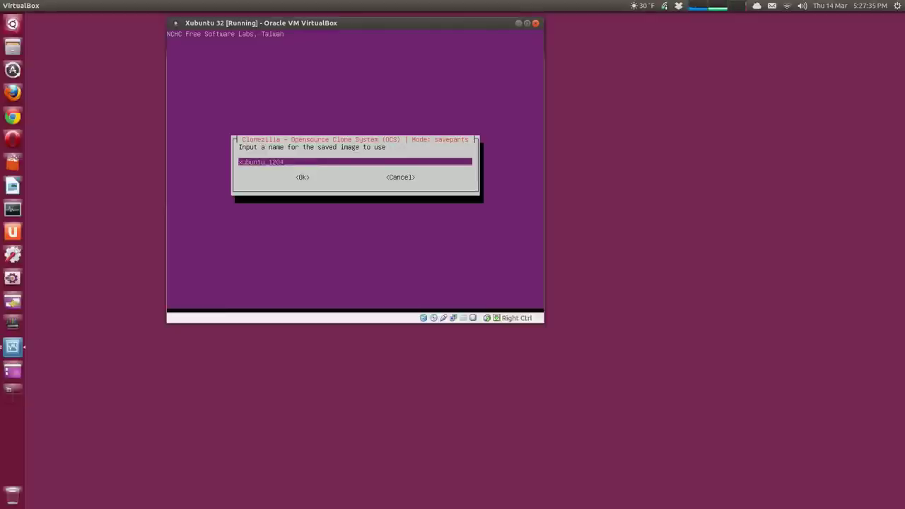
key("Return")
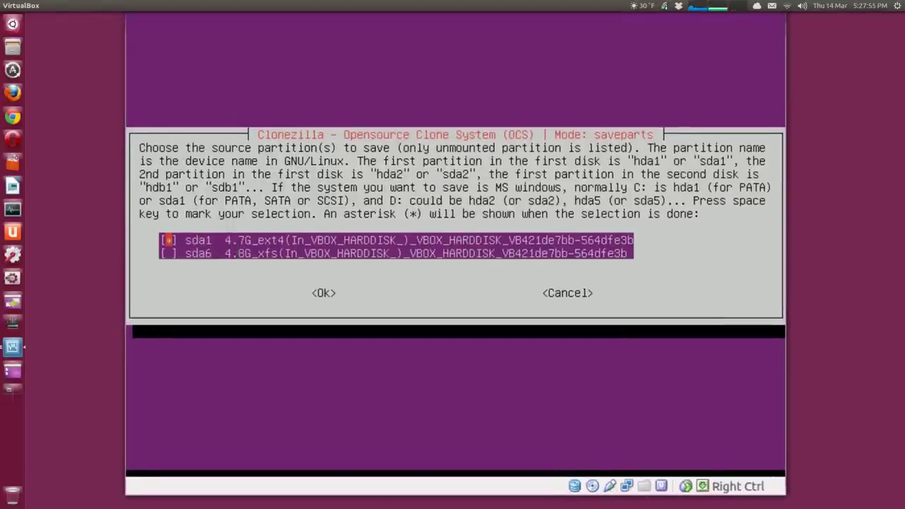
Mark sda1 and sda6 for saving, keep the default fsck setting, and skip image checking.
key("space")
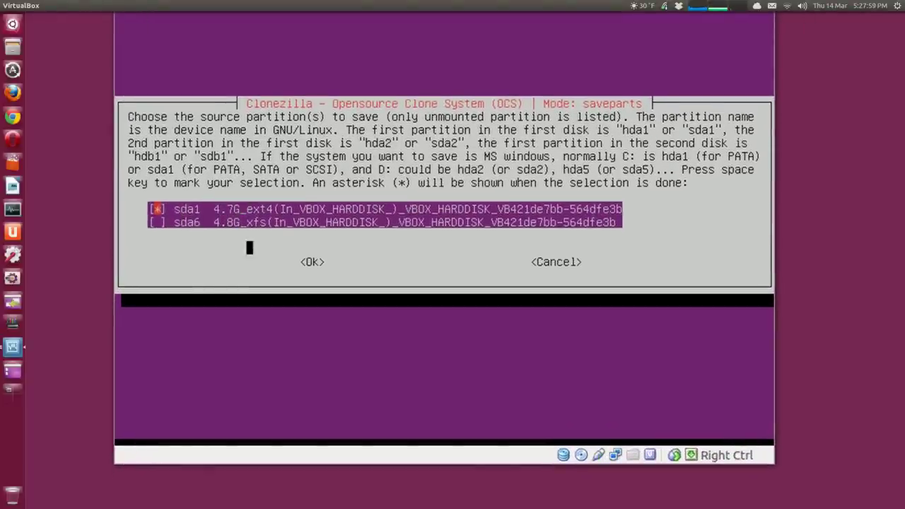
key("Down")
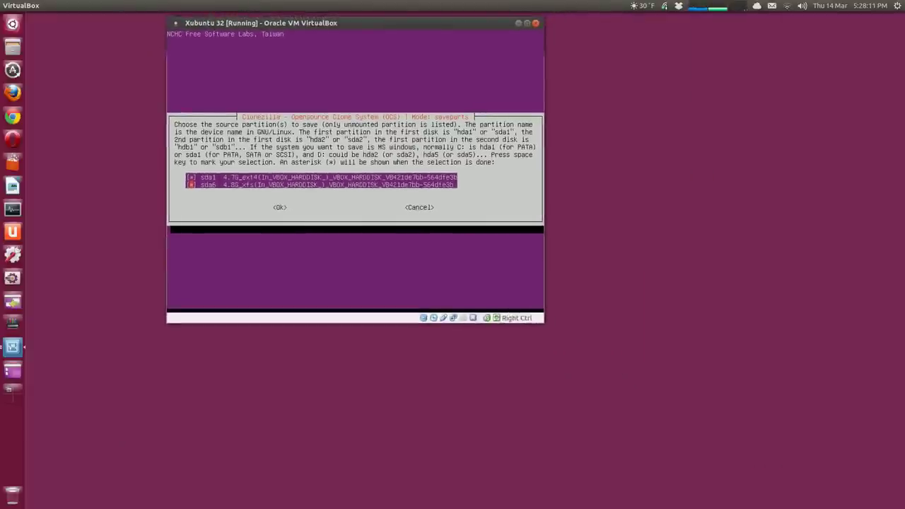
key("Return")
key("Return")
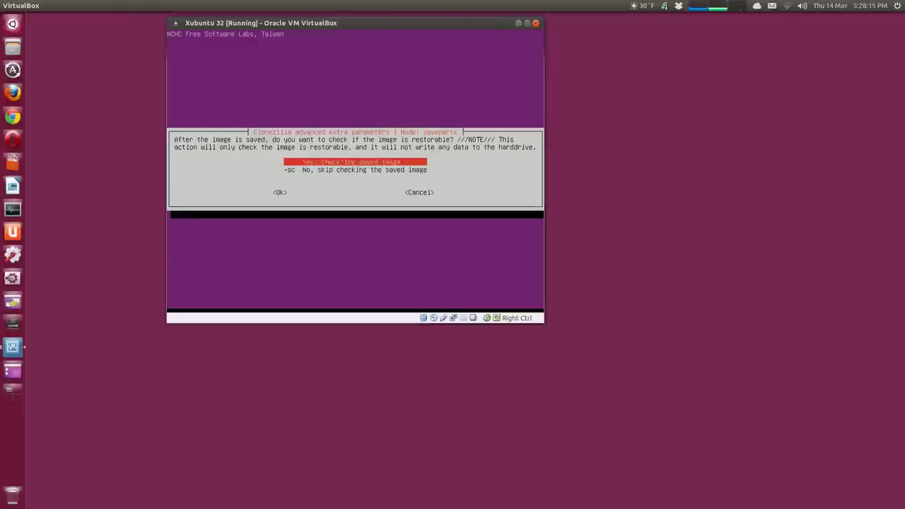
key("Down")
key("Return")
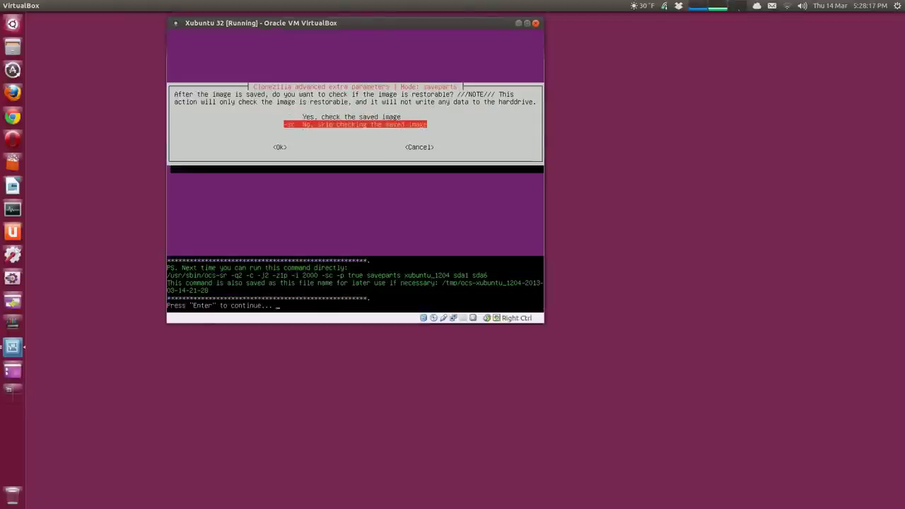
key("Return")
type("y")
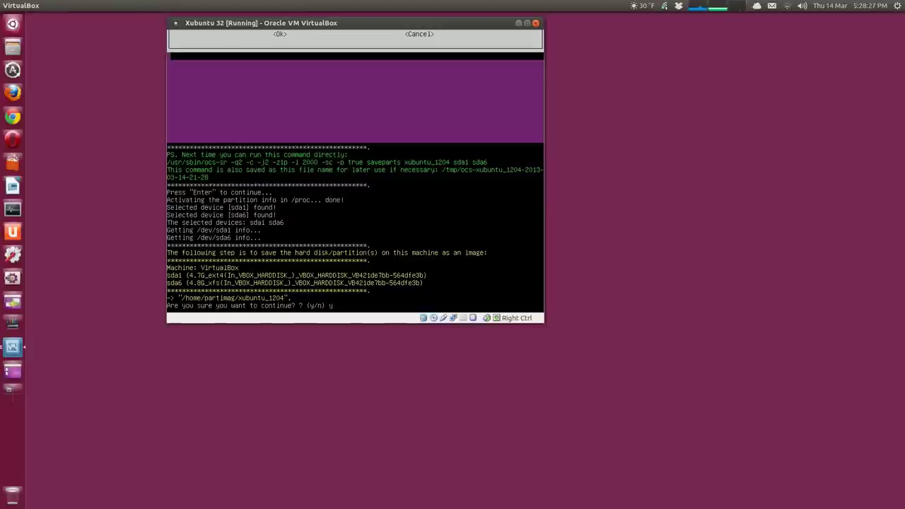
Confirm and run the saveparts job backing up sda1 and sda6 into xubuntu_1204.
key("Return")
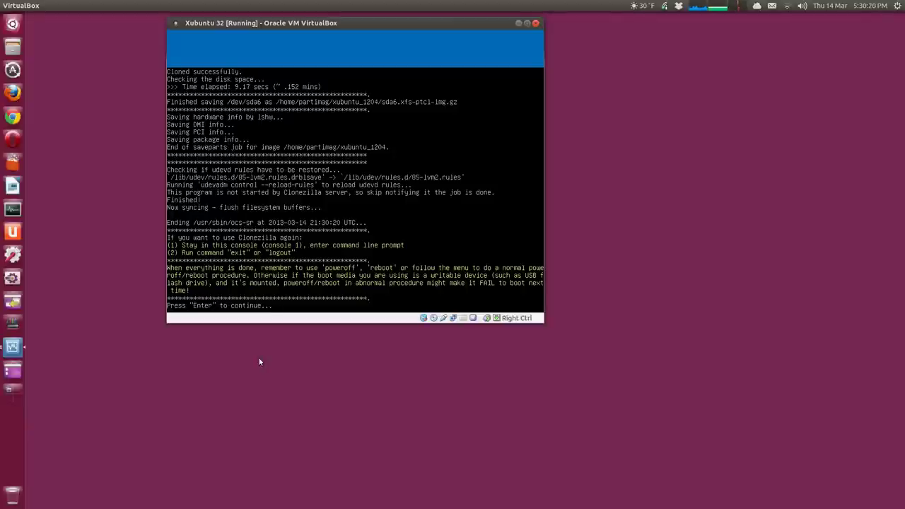
Choose option 1, Reboot, from Clonezilla's after-job menu.
key("Return")
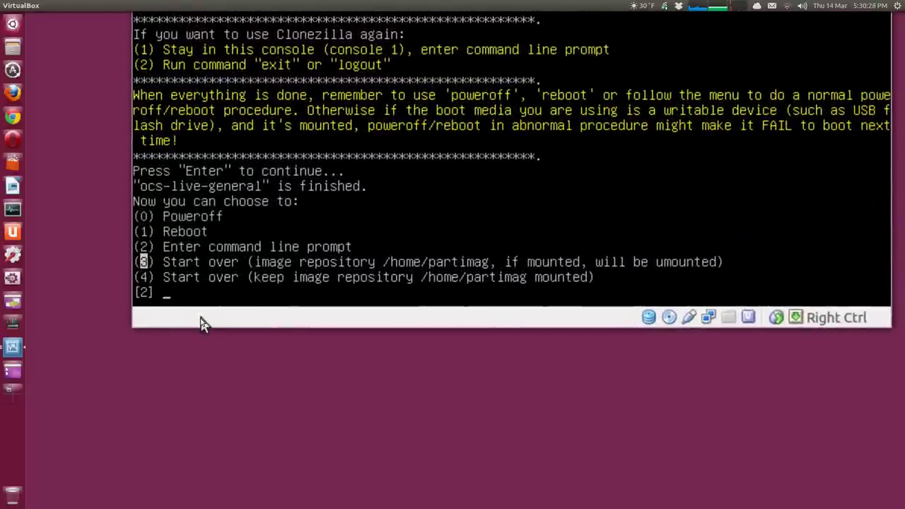
type("1")
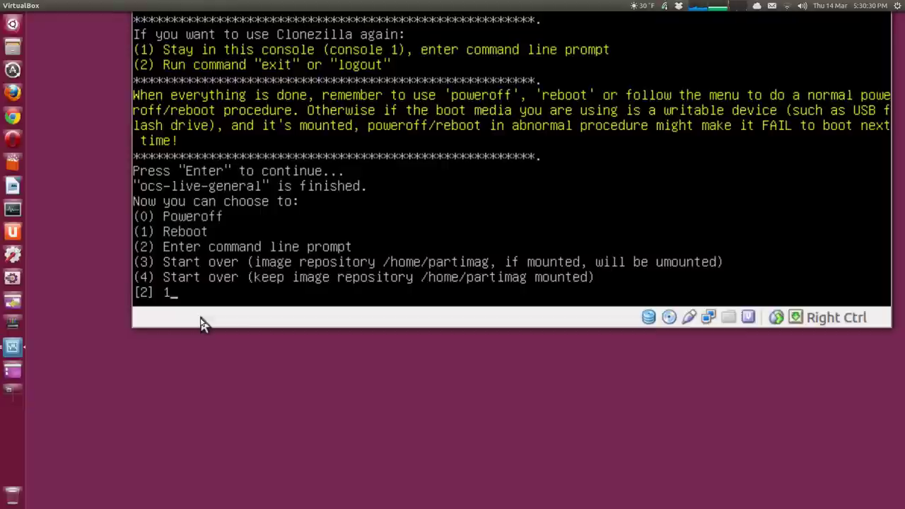
key("Return")
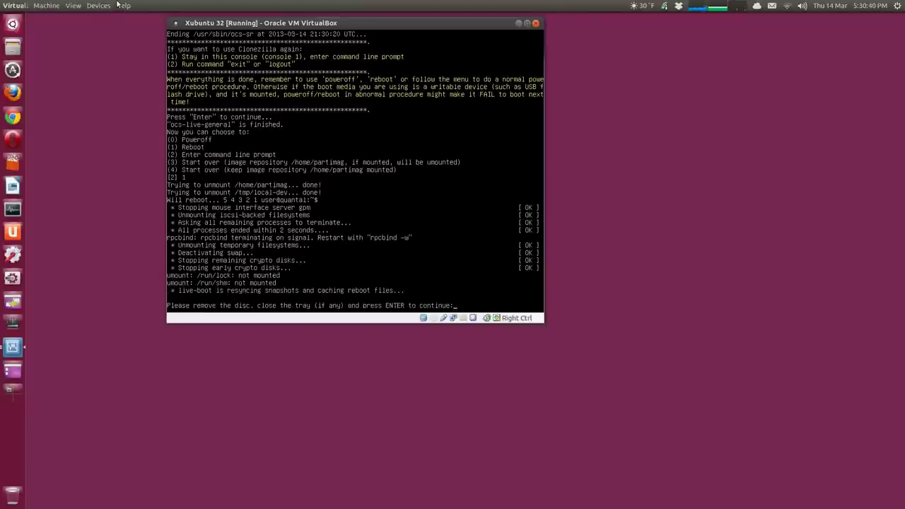
Remove the Clonezilla disc from the virtual drive and let the VM restart.
left_click(103, 5)
mouse_move(131, 17)
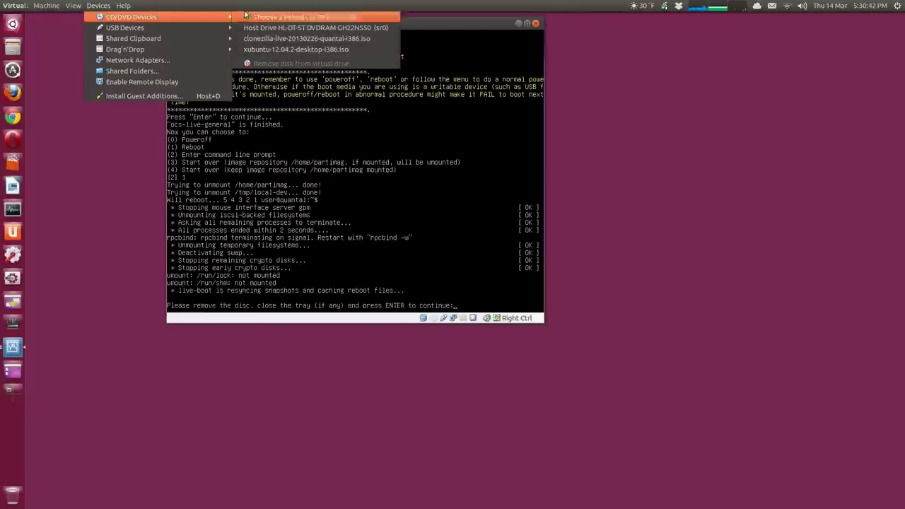
key("Escape")
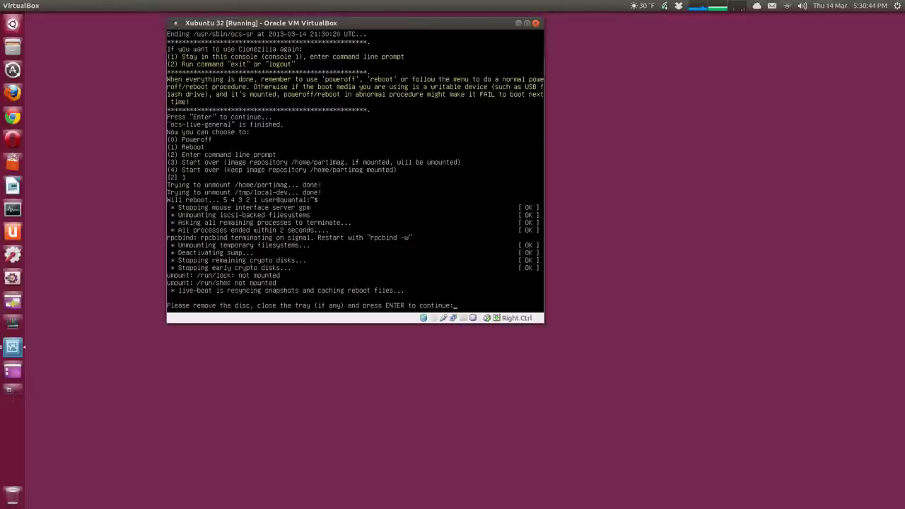
key("Return")
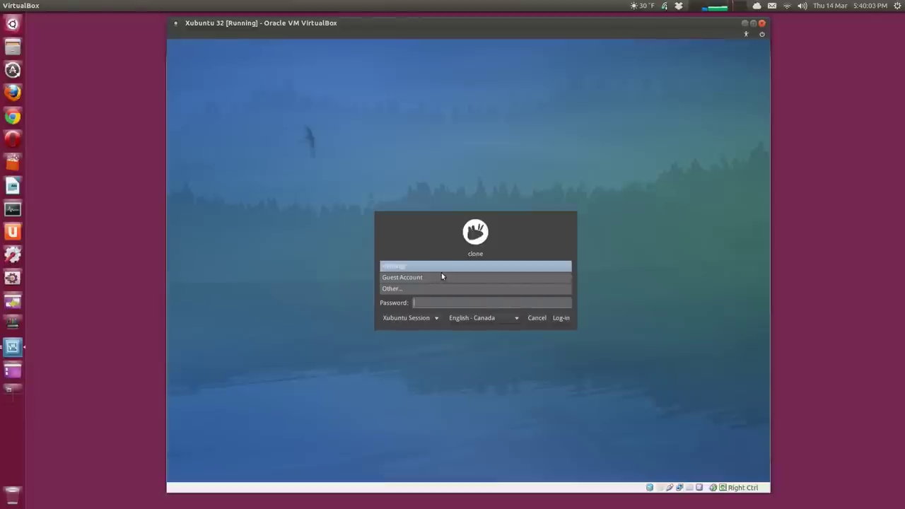
key("Return")
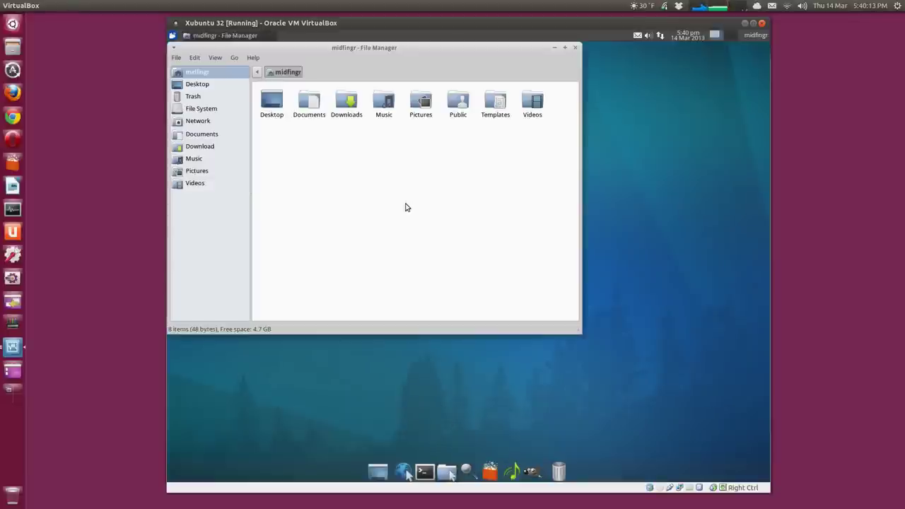
left_click(207, 109)
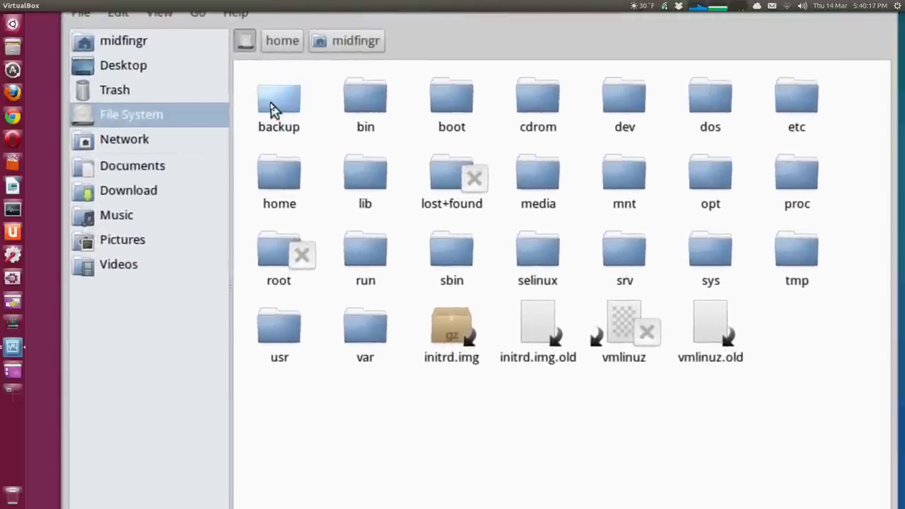
left_click(273, 106)
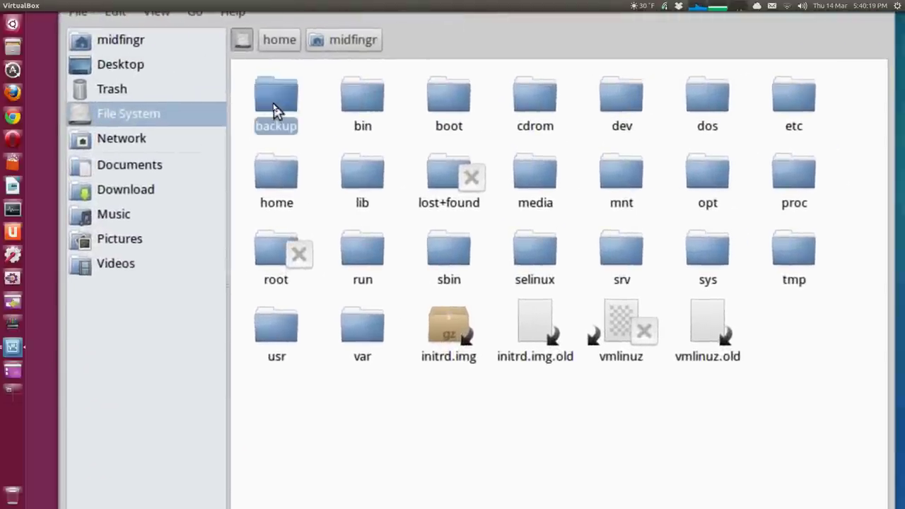
double_click(276, 110)
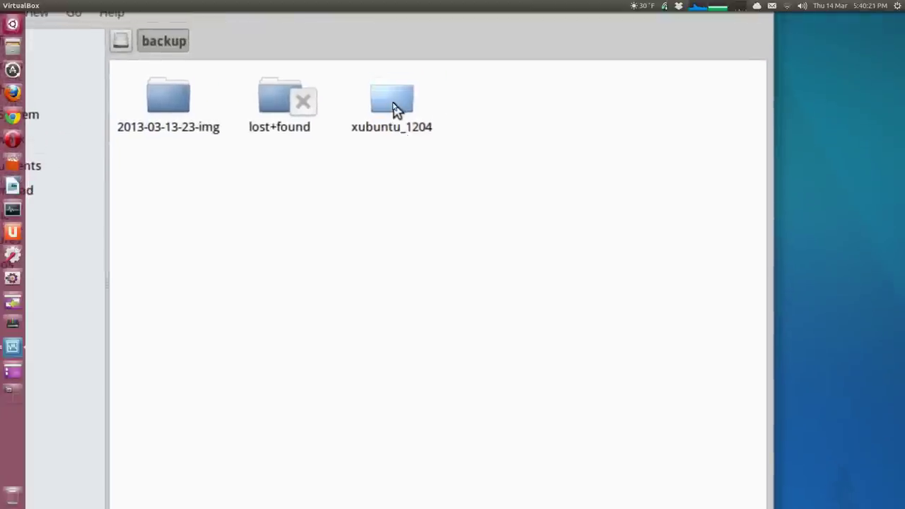
Check xubuntu_1204's Properties show 17 items, 1.0 GB, then close the window.
left_click(393, 106)
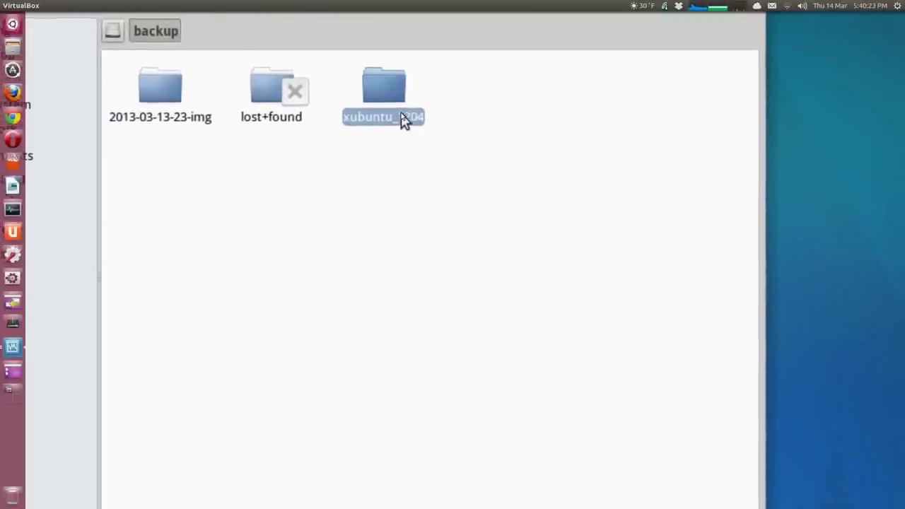
right_click(389, 116)
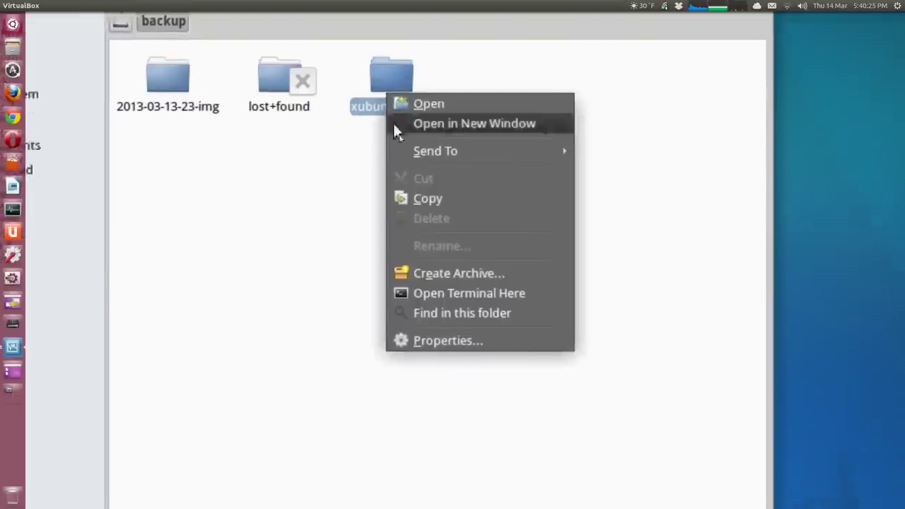
left_click(475, 340)
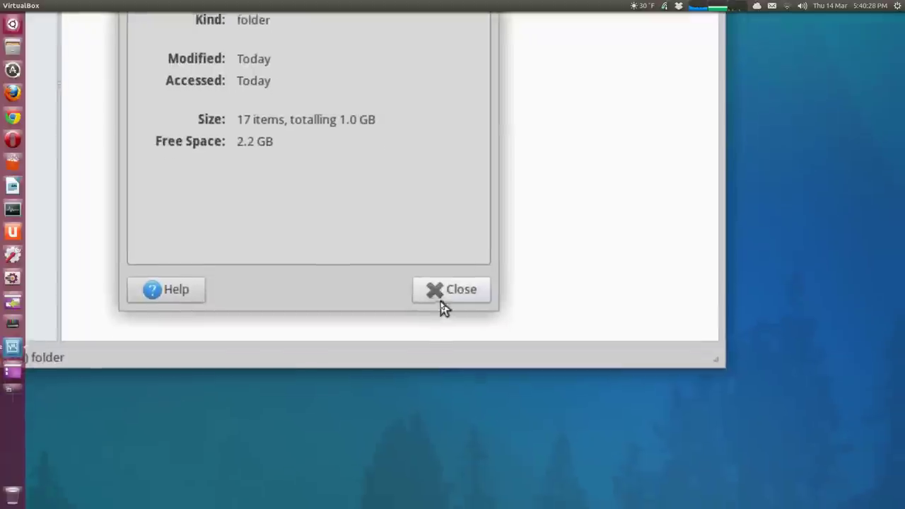
left_click(467, 381)
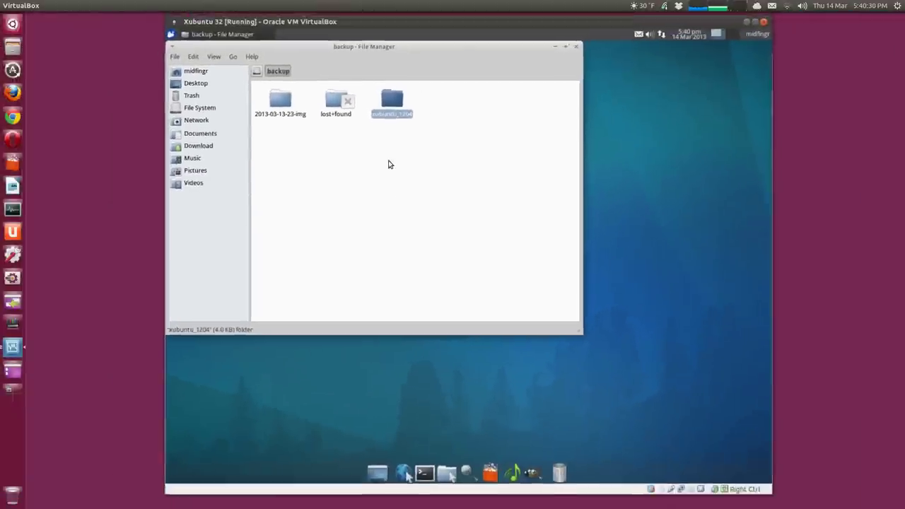
left_click(390, 162)
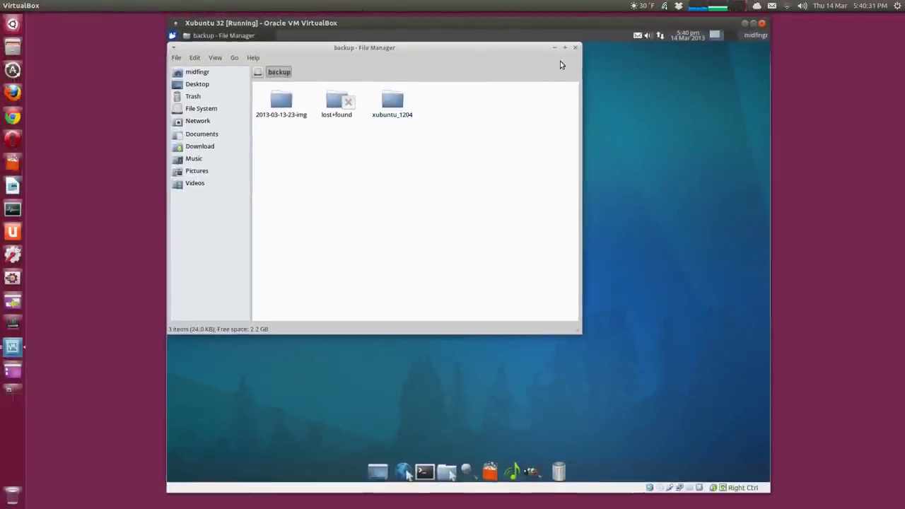
left_click(575, 49)
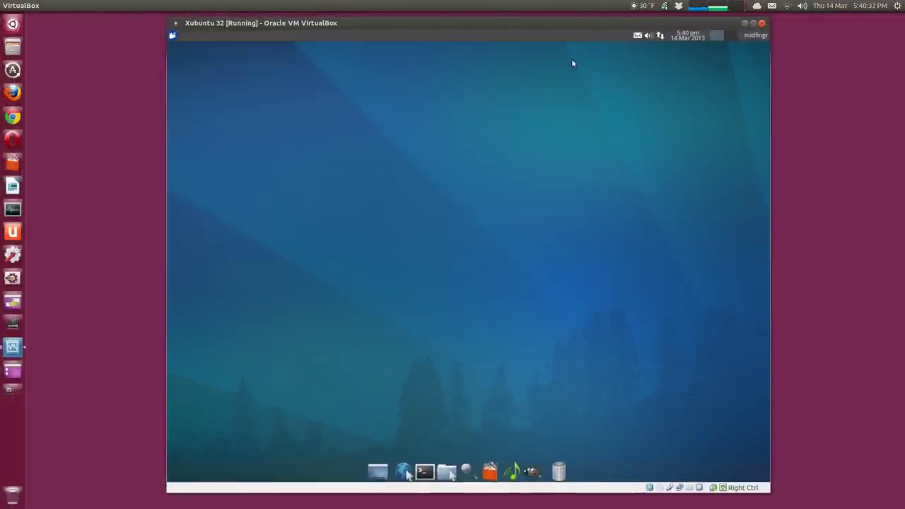
Show hidden files in Home and permanently delete .config and .pulse.
left_click(446, 472)
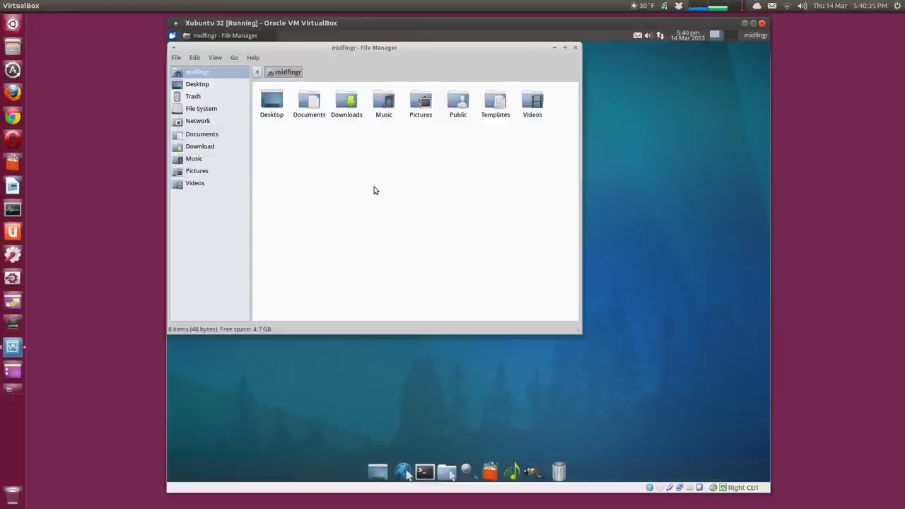
key("ctrl+h")
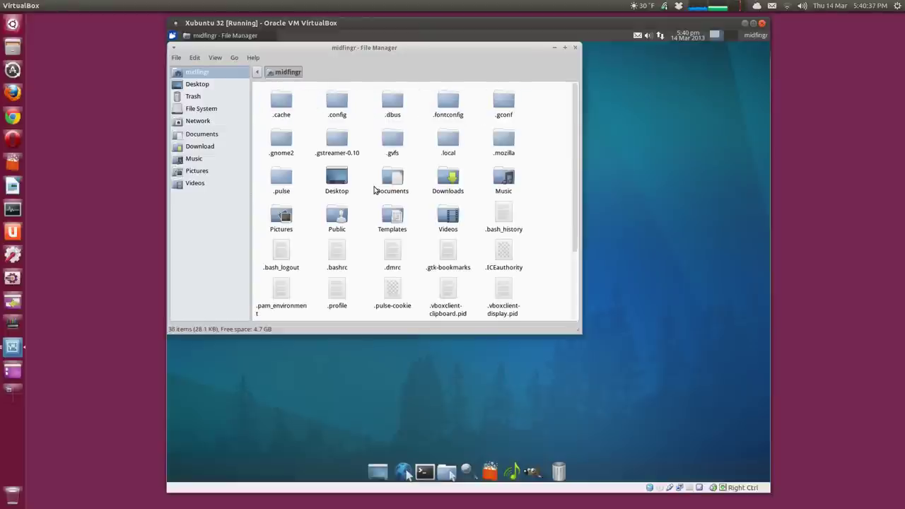
left_click(330, 105)
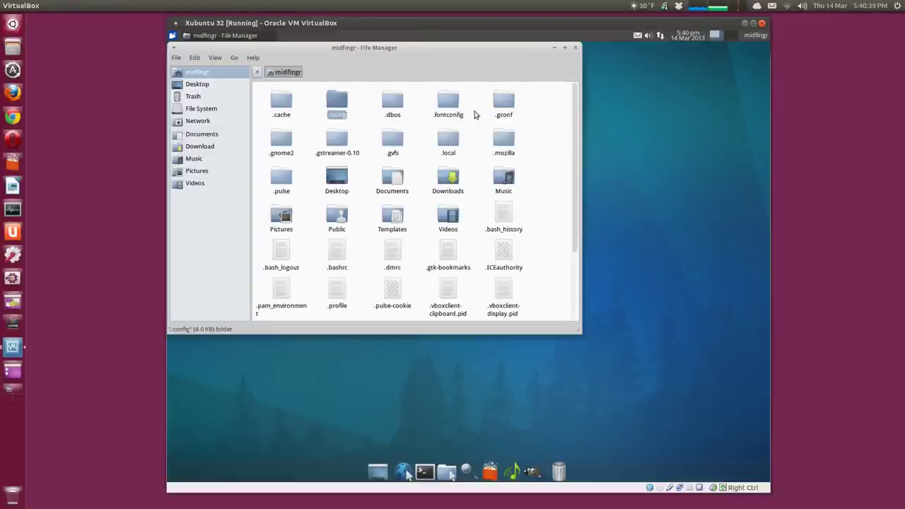
key("shift+Delete")
key("Escape")
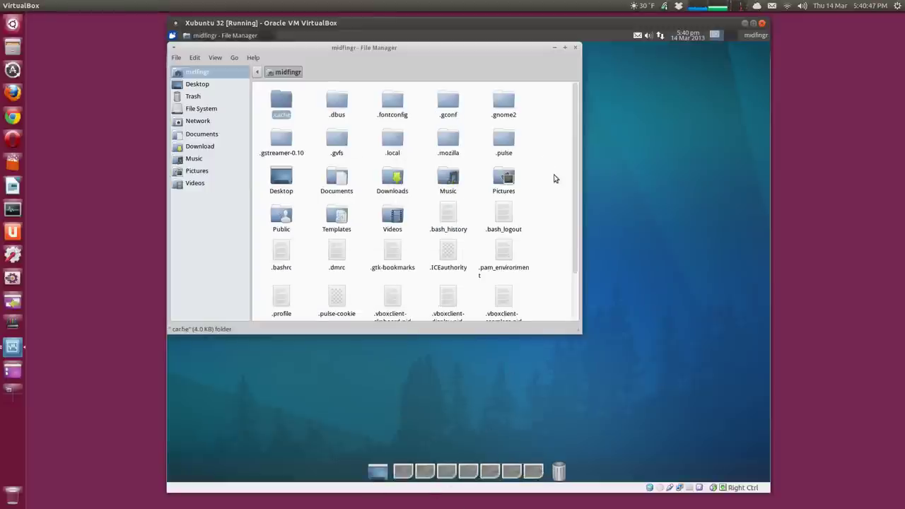
left_click(507, 146)
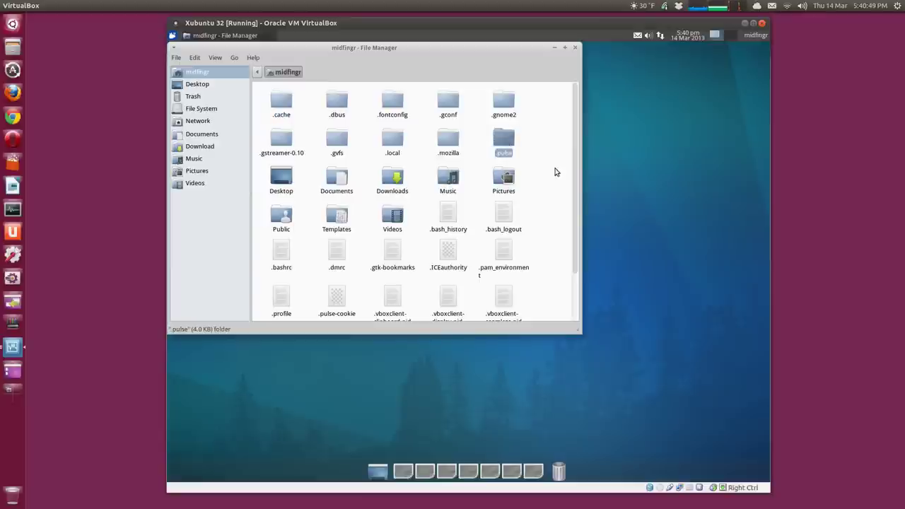
key("shift+Delete")
key("Return")
Permanently delete the .mozilla, .gnome2 and .fontconfig folders.
left_click(452, 143)
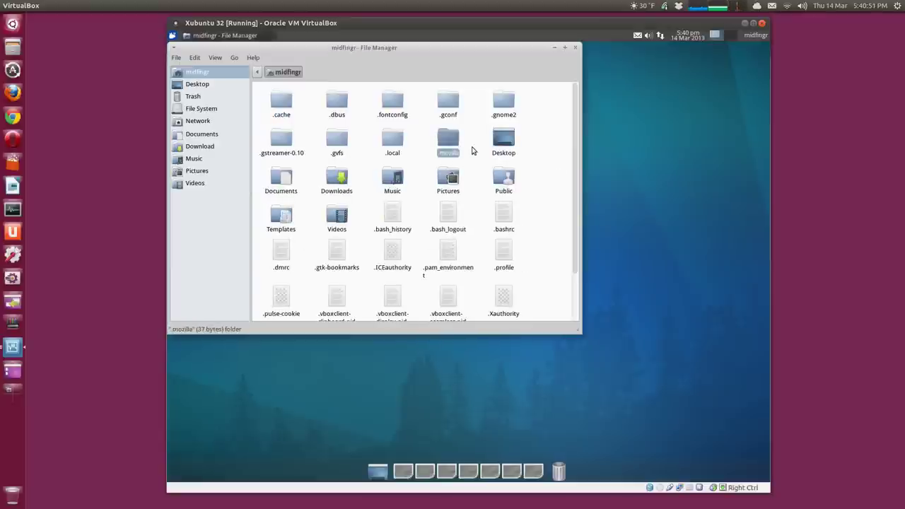
key("shift+Delete")
key("Return")
left_click(505, 110)
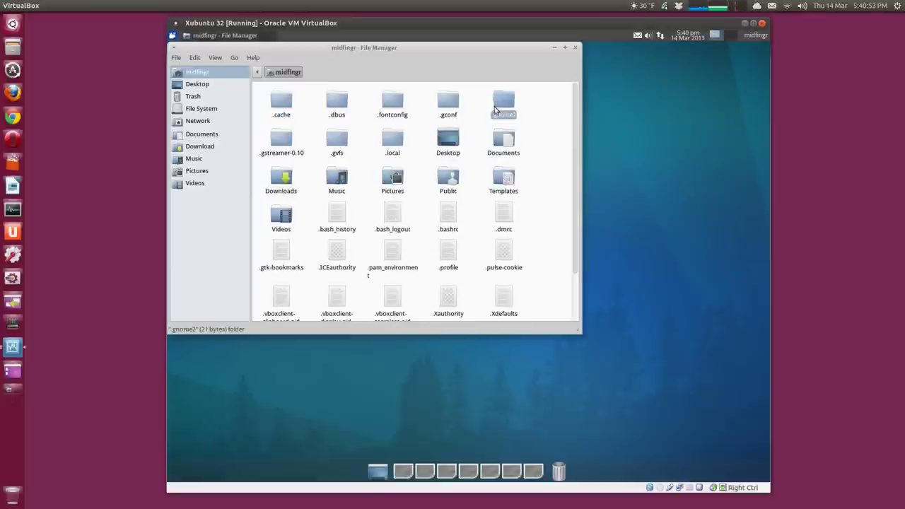
key("shift+Delete")
key("Escape")
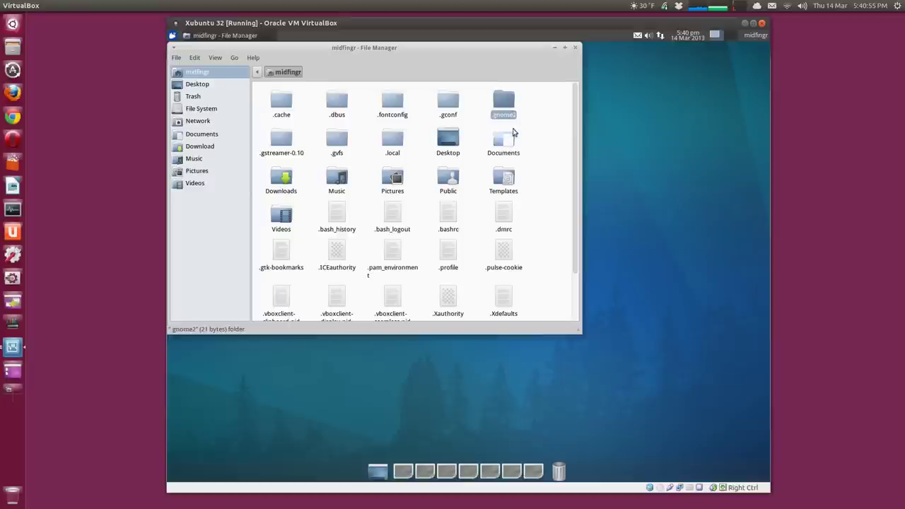
left_click(398, 113)
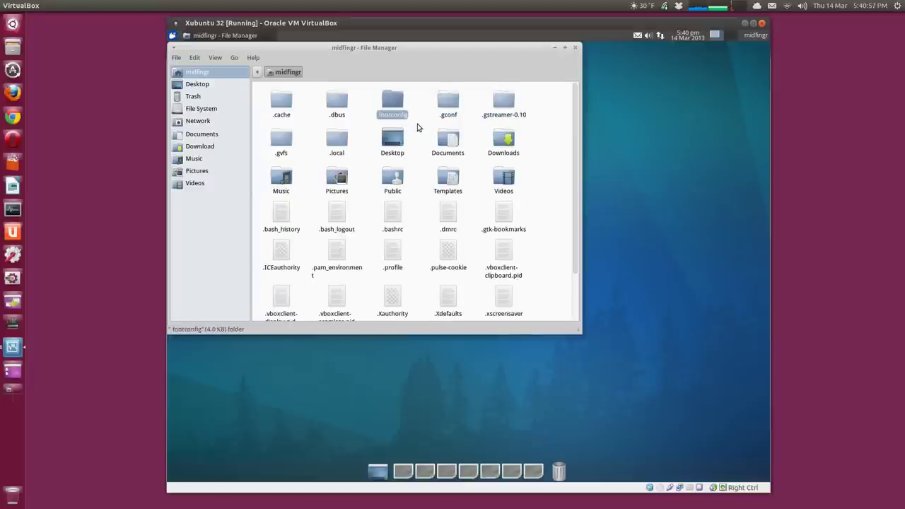
key("shift+Delete")
key("Escape")
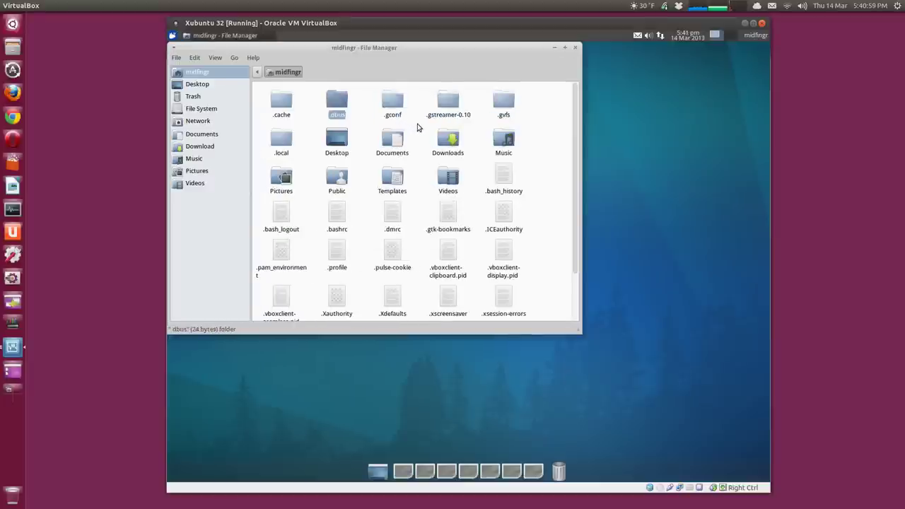
Permanently delete Downloads and .local, then close the File Manager.
left_click(447, 141)
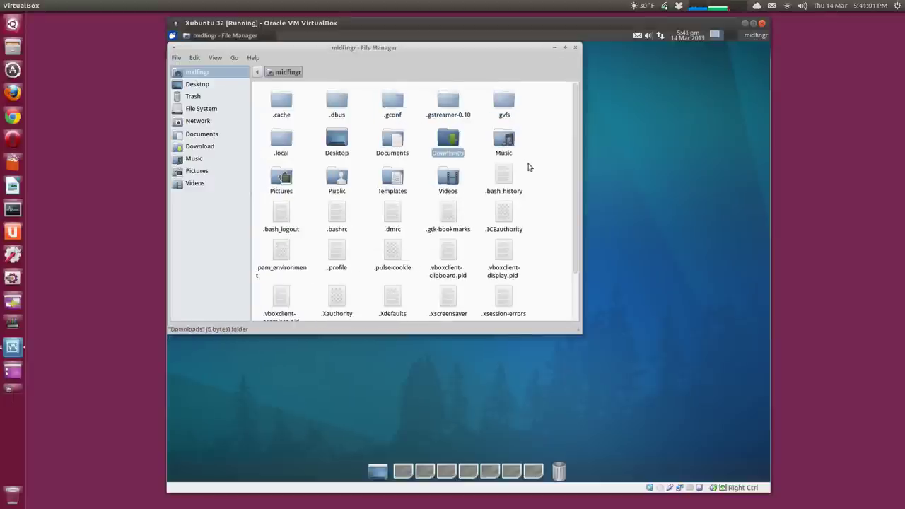
key("shift+Delete")
key("Return")
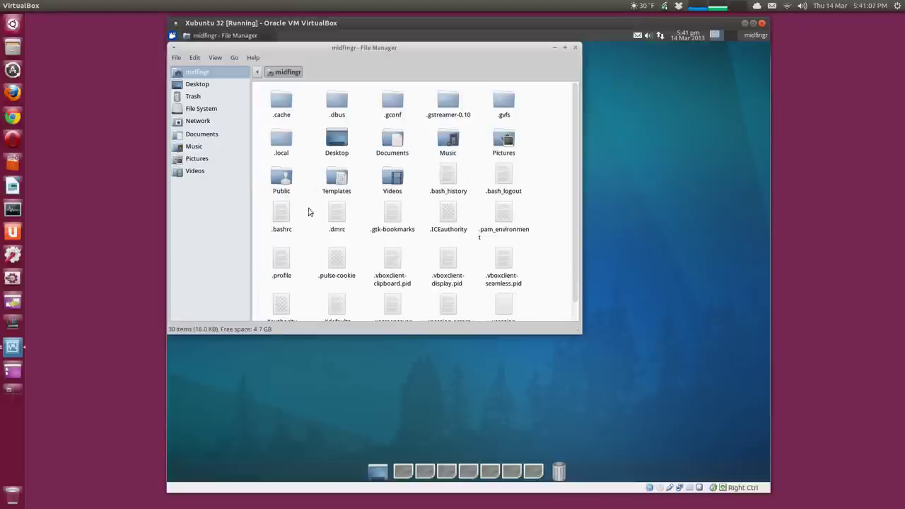
left_click(281, 140)
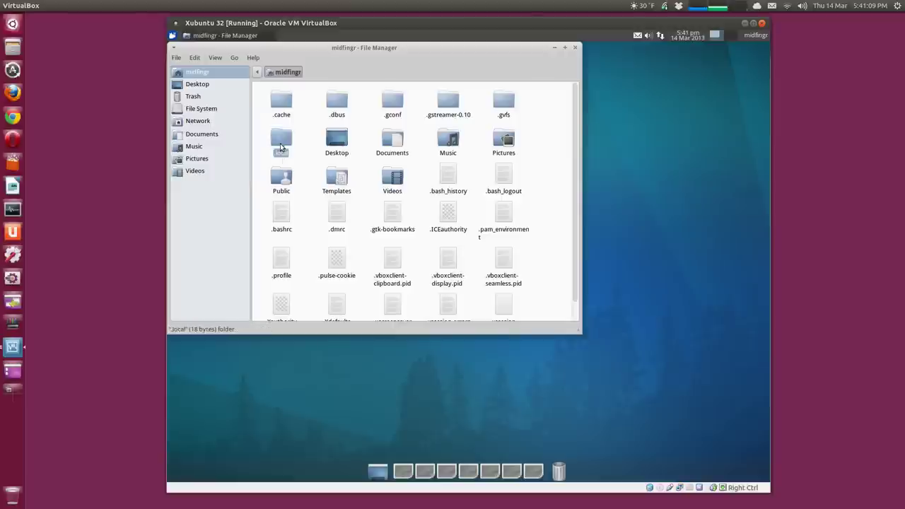
key("shift+Delete")
key("Return")
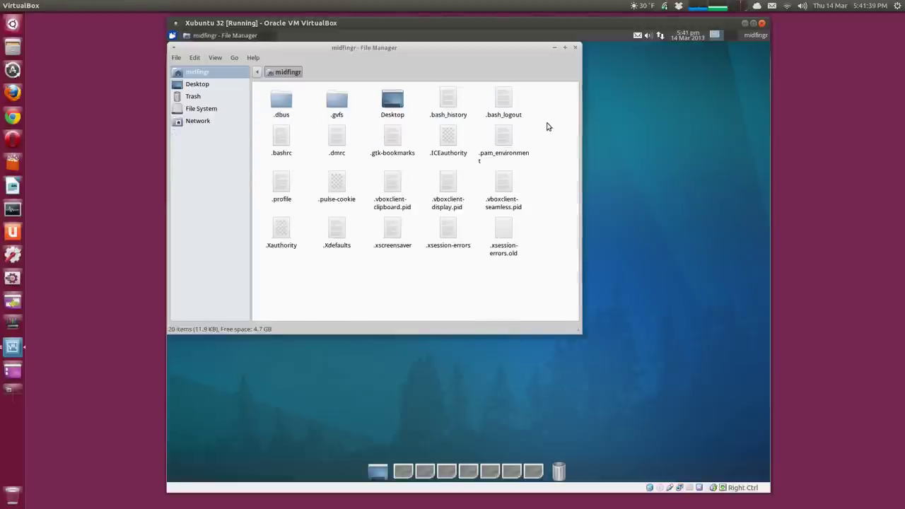
left_click(195, 110)
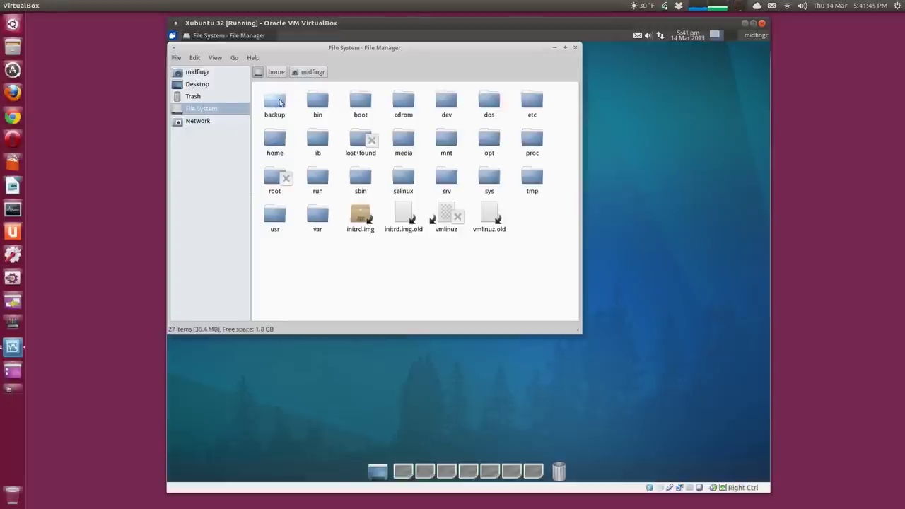
left_click(576, 48)
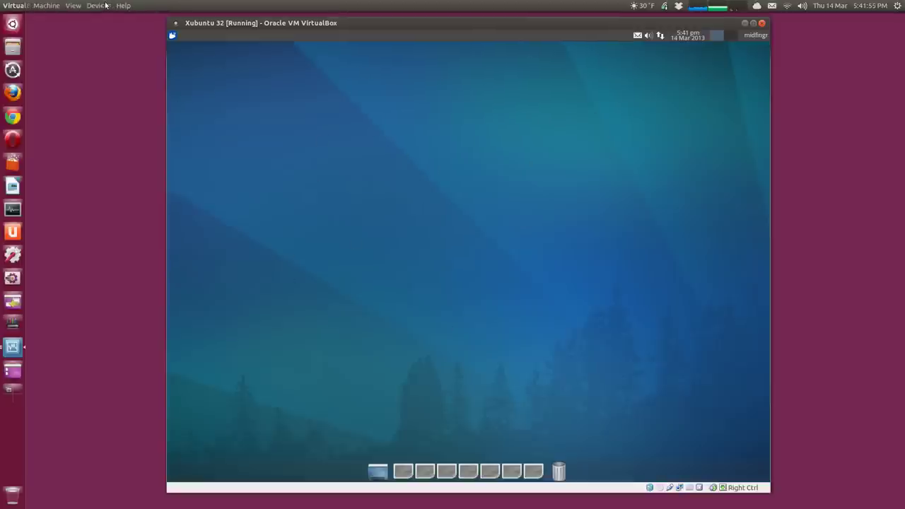
Insert the Clonezilla live ISO into the VM's CD drive and close the CD window.
left_click(105, 6)
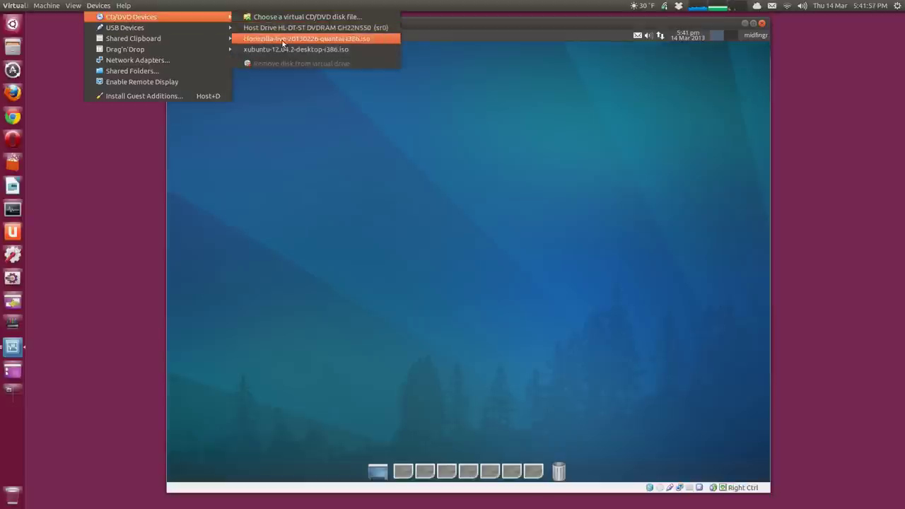
left_click(275, 34)
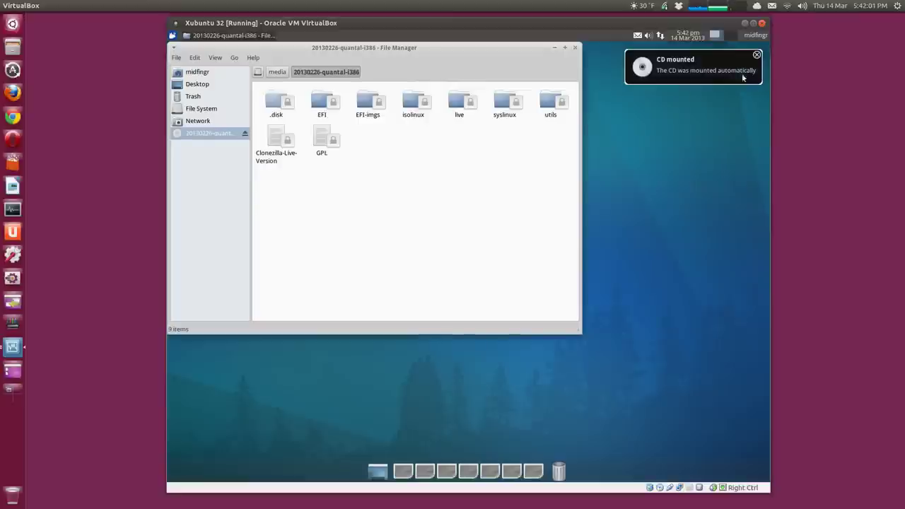
left_click(757, 55)
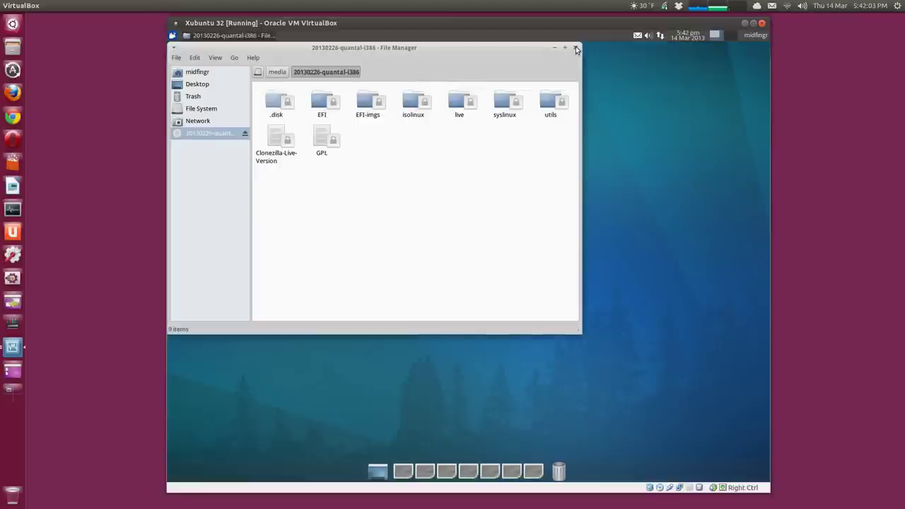
left_click(575, 48)
Reboot the Xubuntu machine from the session menu.
left_click(756, 35)
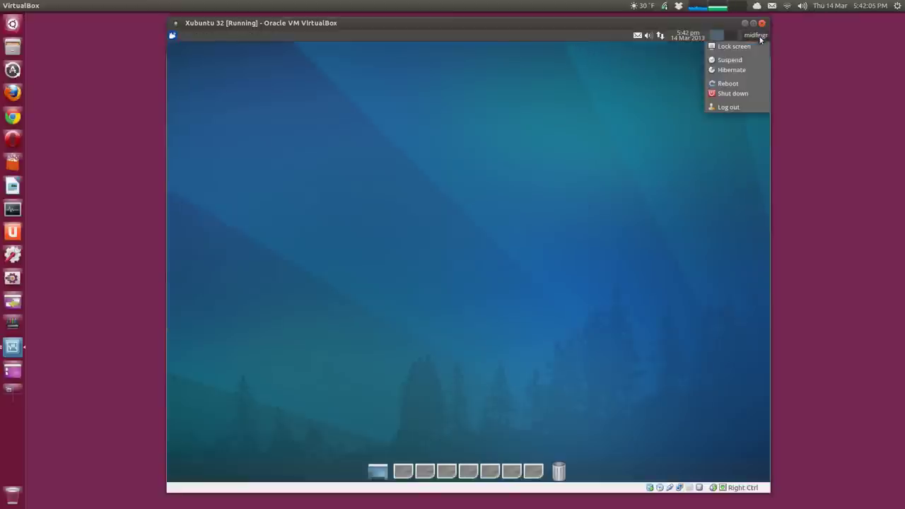
left_click(742, 84)
left_click(527, 274)
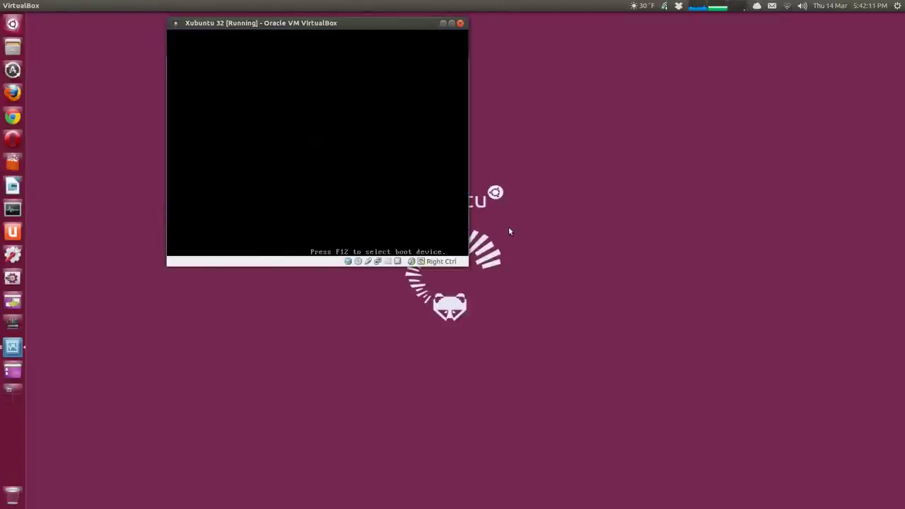
Boot Clonezilla in English with the default keymap, choose device-image, and mount sda7 as repository.
key("Return")
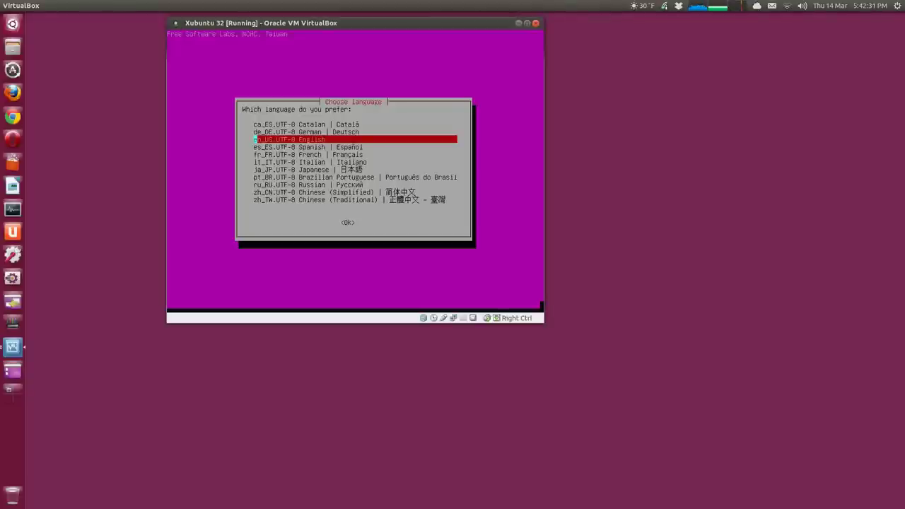
key("Return")
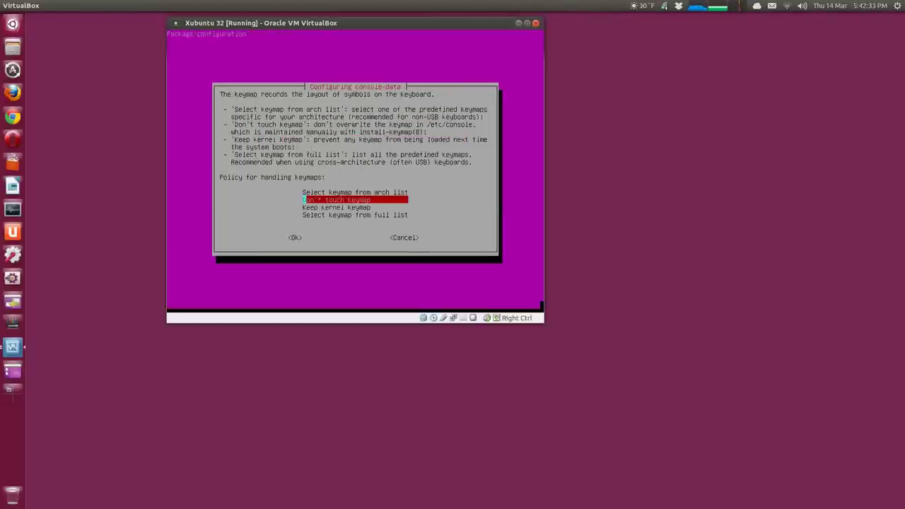
key("Return")
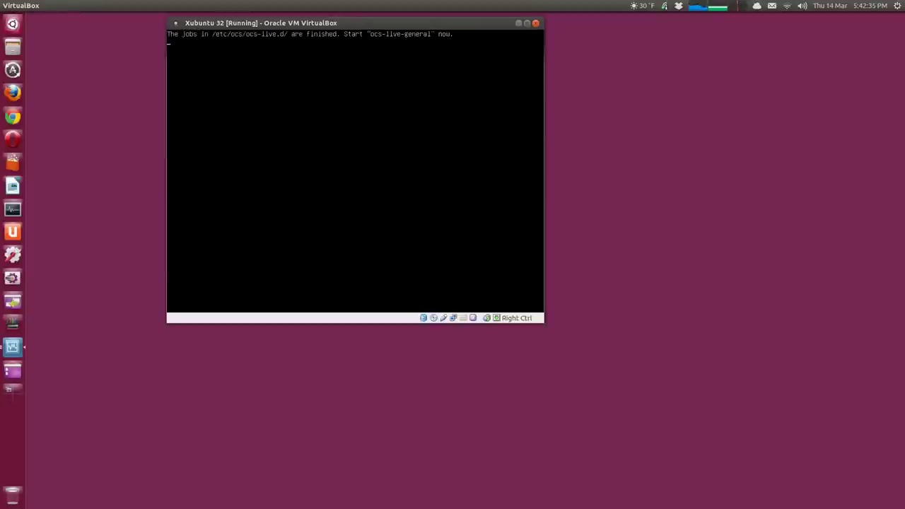
key("Return")
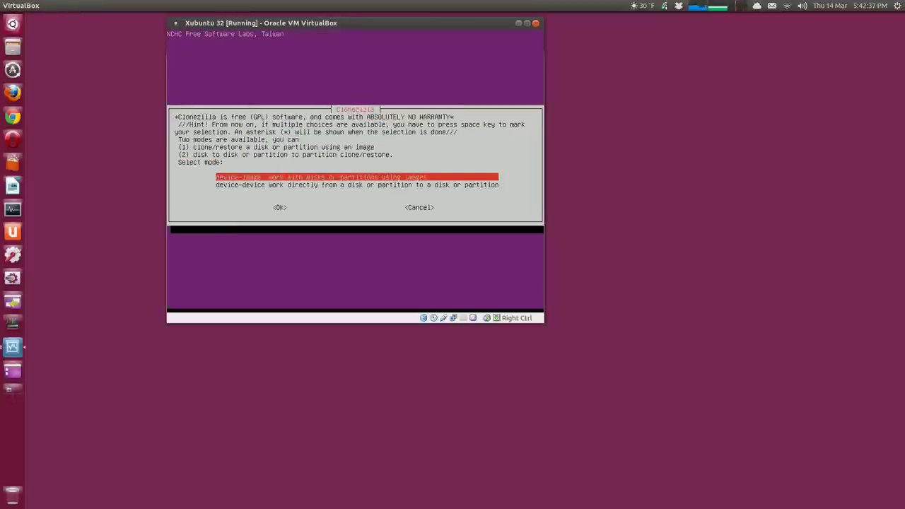
key("Return")
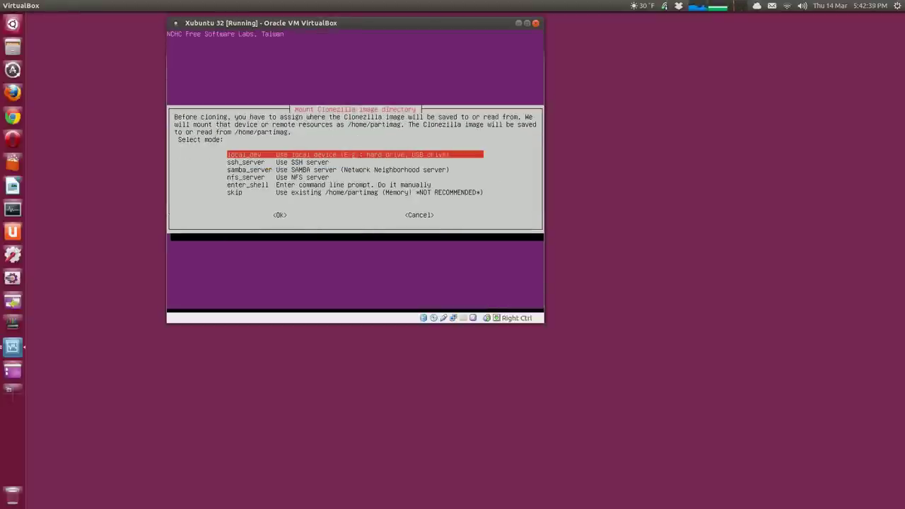
key("Return")
key("Return")
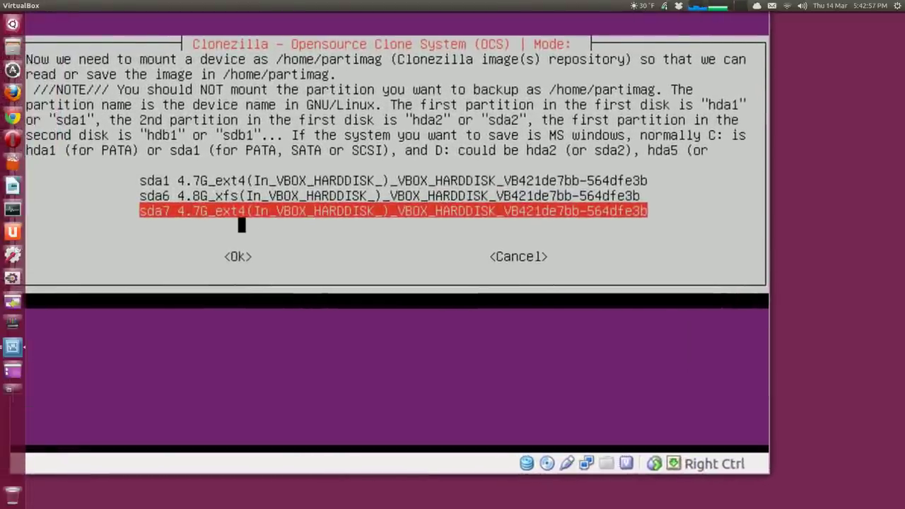
key("Return")
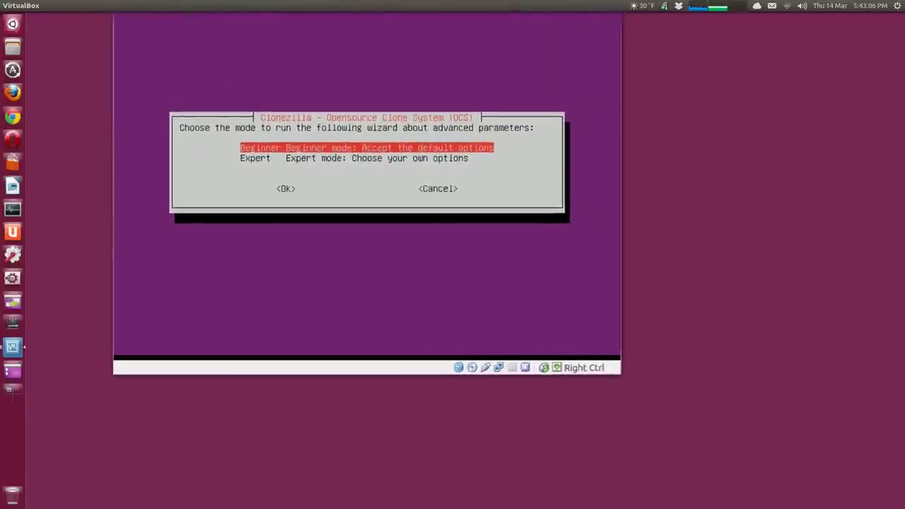
Choose Expert mode, the restoreparts mode, and the xubuntu_1204 image.
key("Down")
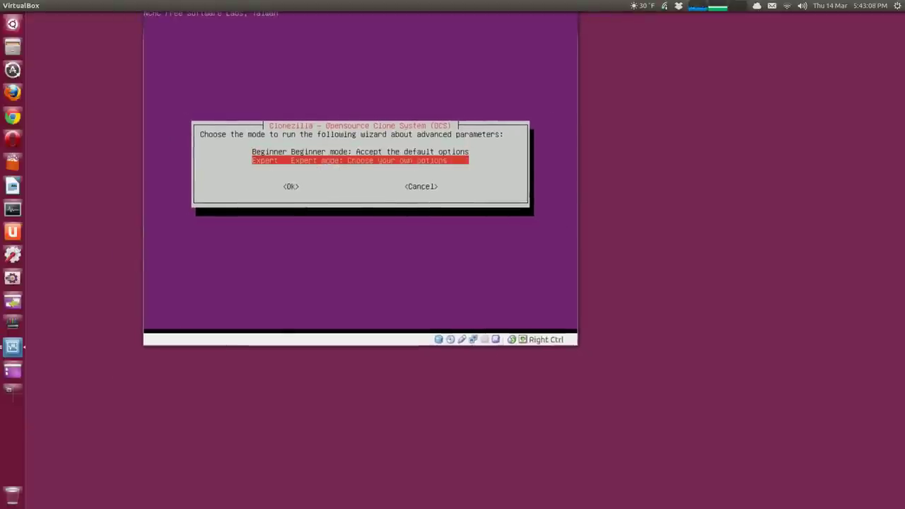
key("Return")
key("Down")
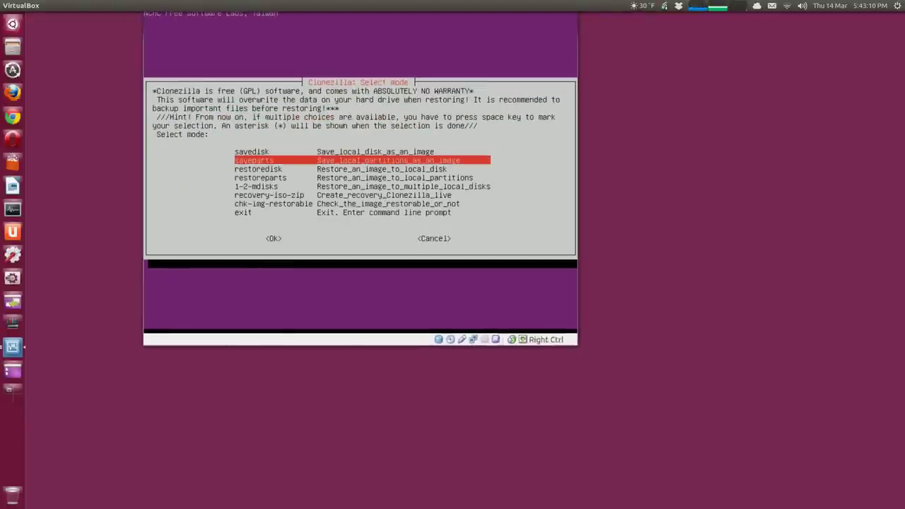
key("Down")
key("Down")
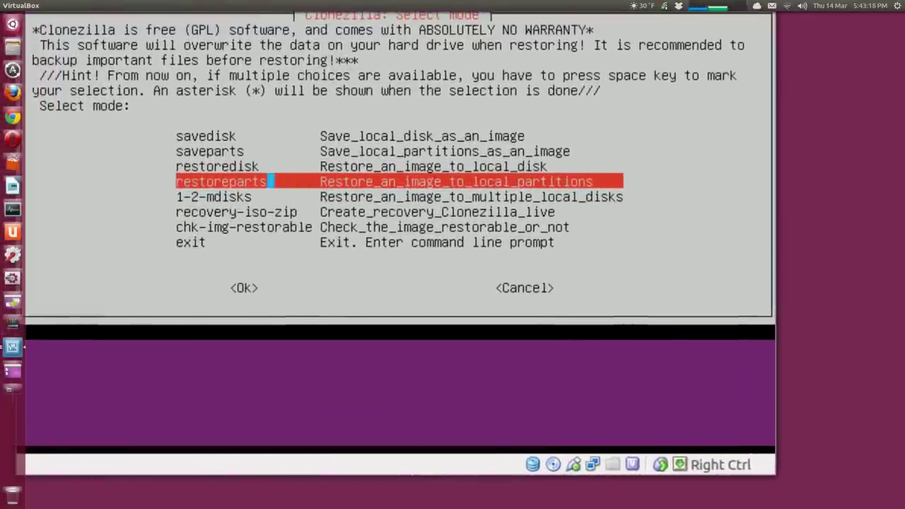
key("Return")
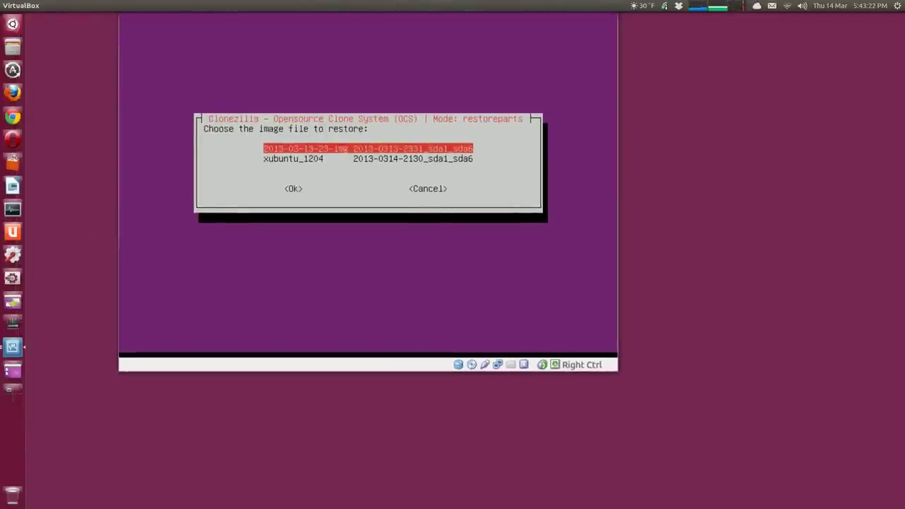
key("Down")
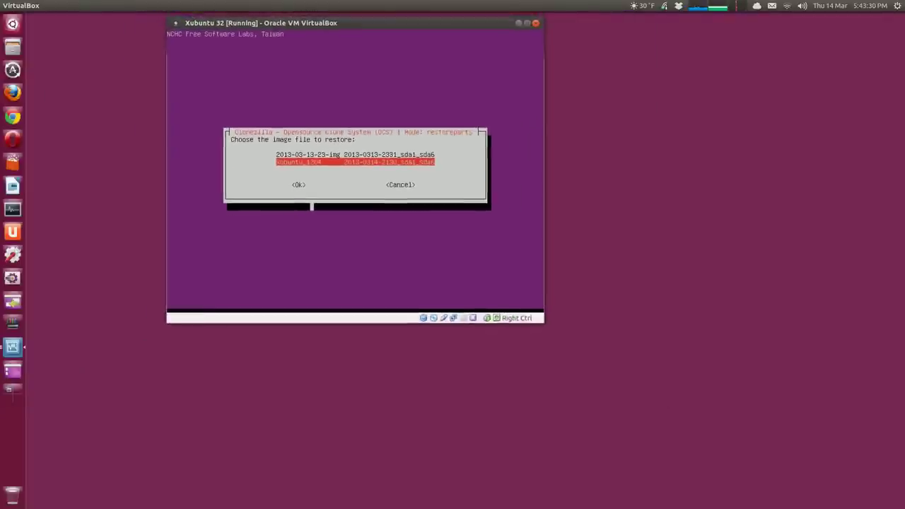
key("Return")
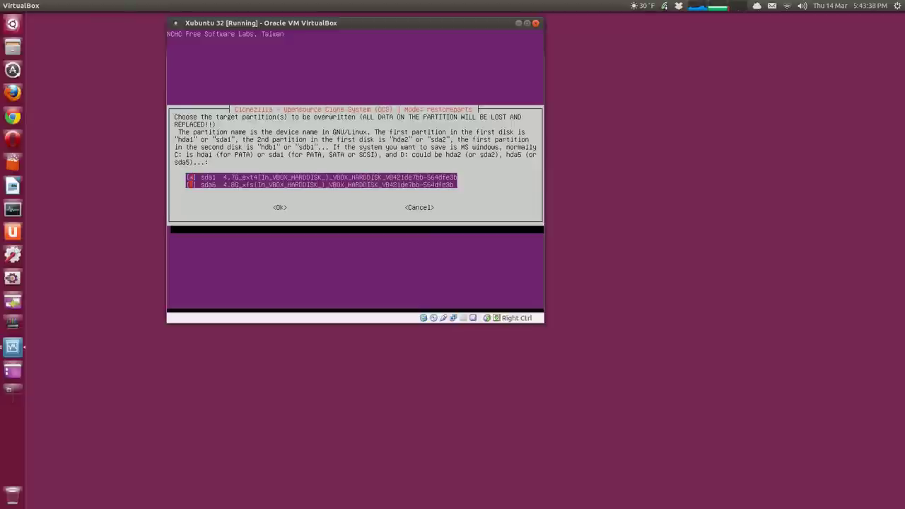
Target sda1 and sda6, and uncheck -g auto and -r in advanced parameters.
key("space")
key("Return")
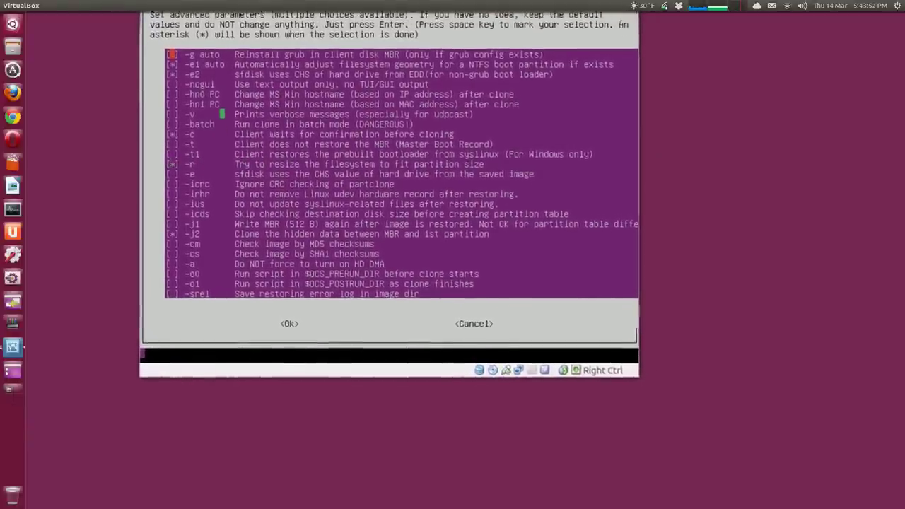
key("Down")
key("Down")
key("Down")
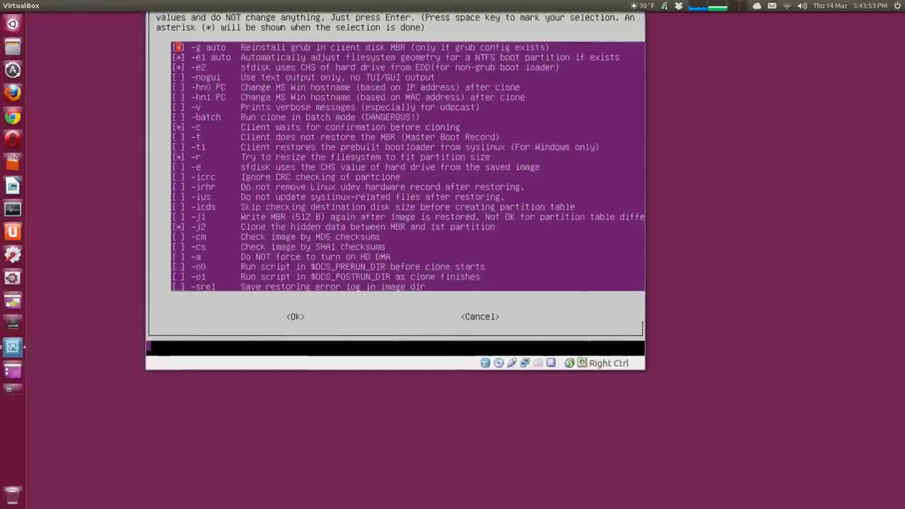
key("Down")
key("Down")
key("Down")
key("Down")
key("Down")
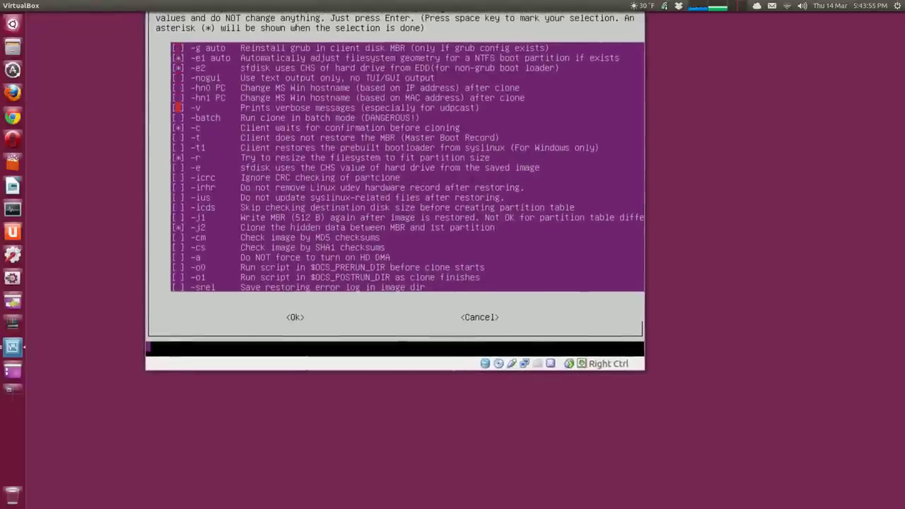
key("Down")
key("Down")
key("Down")
key("Down")
key("Down")
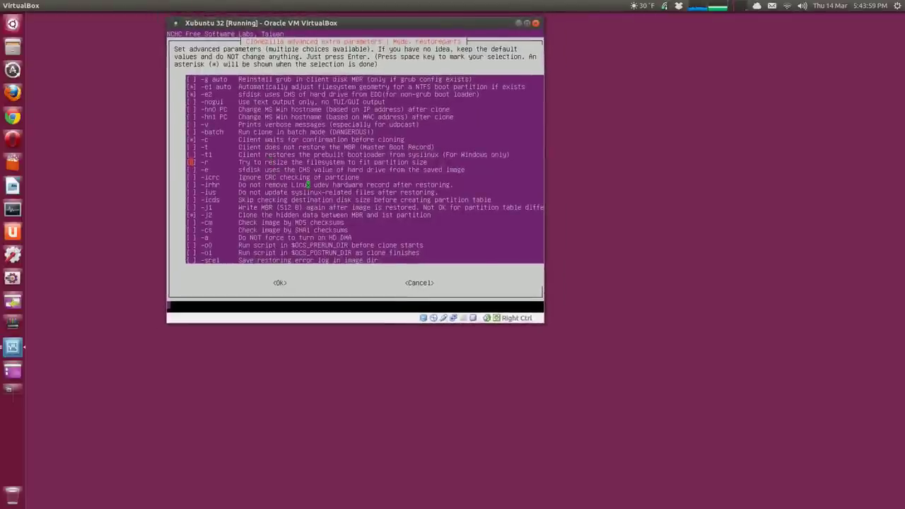
key("Return")
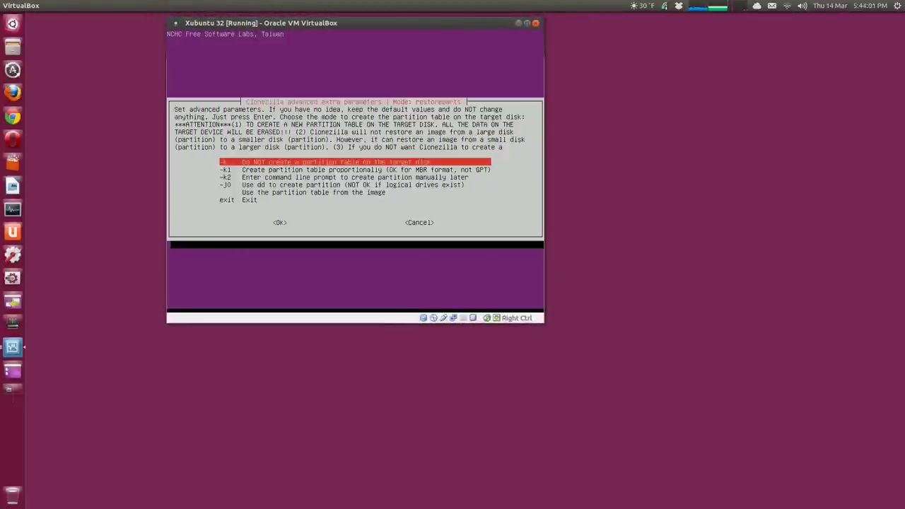
Keep the partition table with -k, set -p reboot, and pass the command summary.
key("Return")
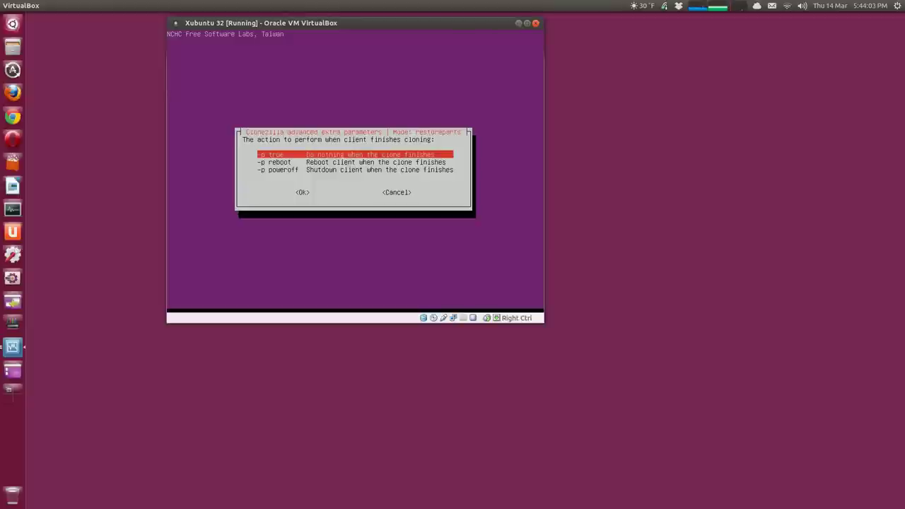
key("Down")
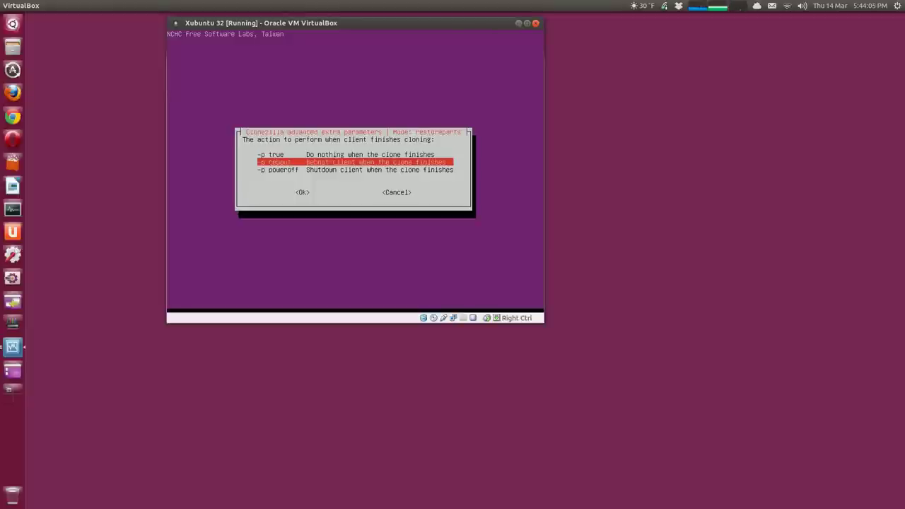
key("Return")
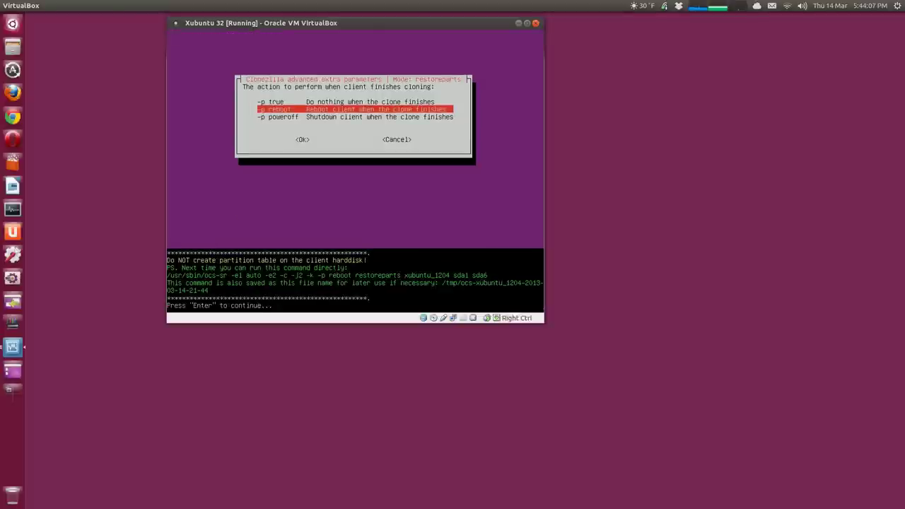
key("Return")
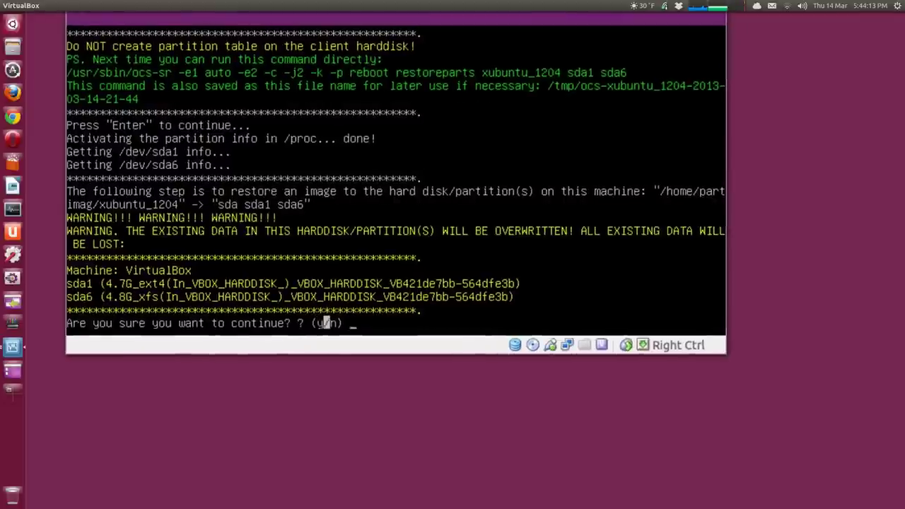
Answer y to overwrite sda1 and sda6 and give the final go-ahead for the restore.
type("y")
key("Return")
type("y")
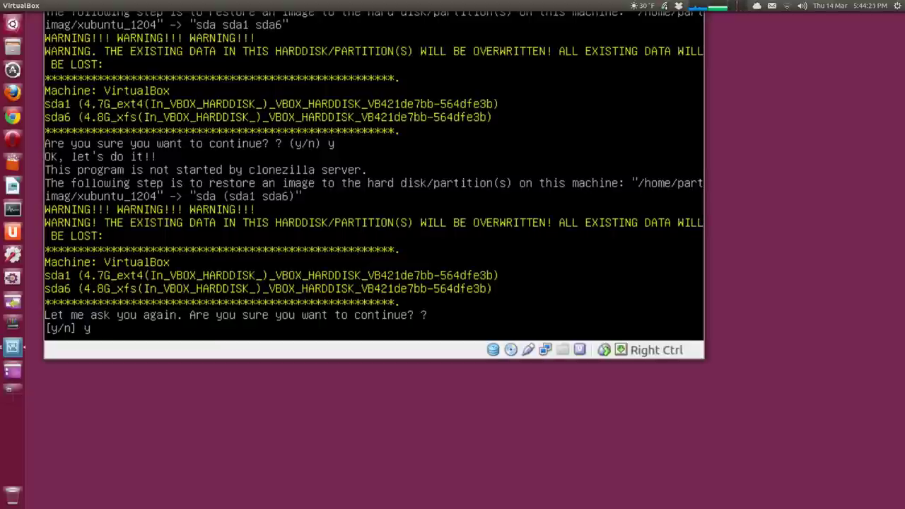
key("Return")
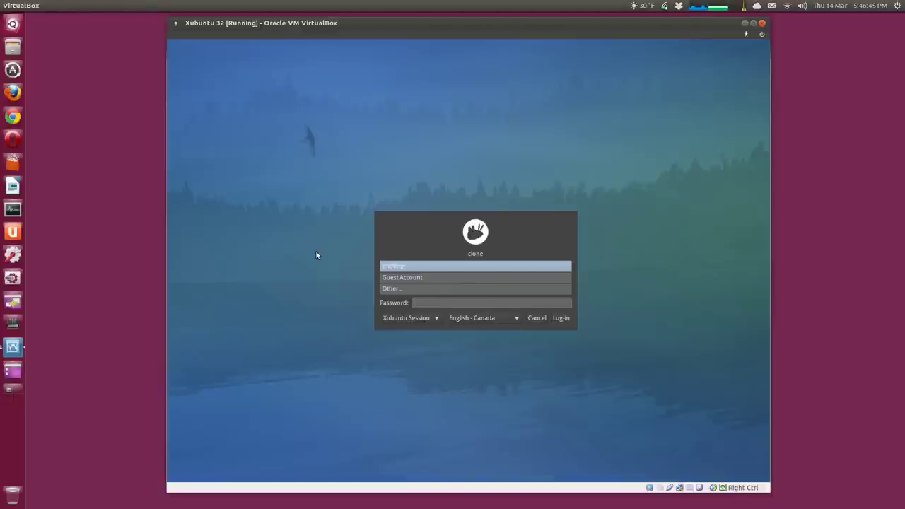
Log in and verify hidden home folders like .config and .mozilla are restored, then close the file manager.
key("Return")
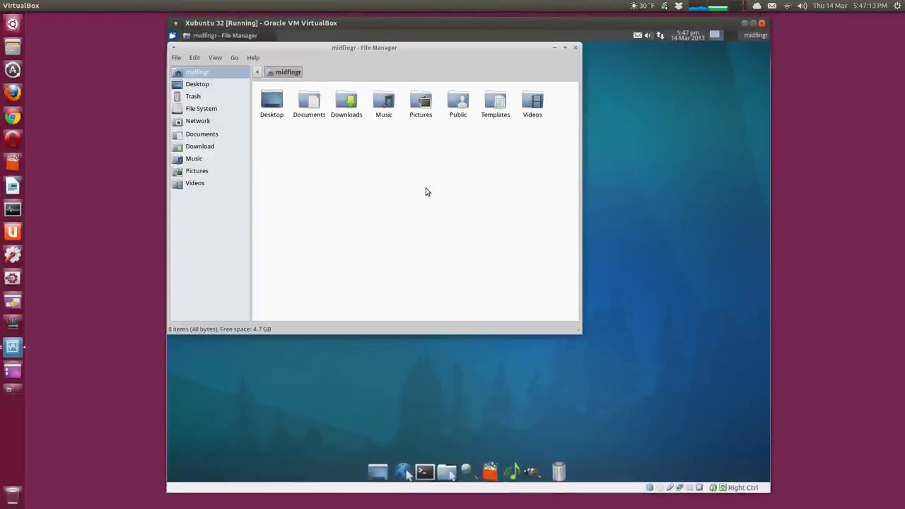
key("ctrl+h")
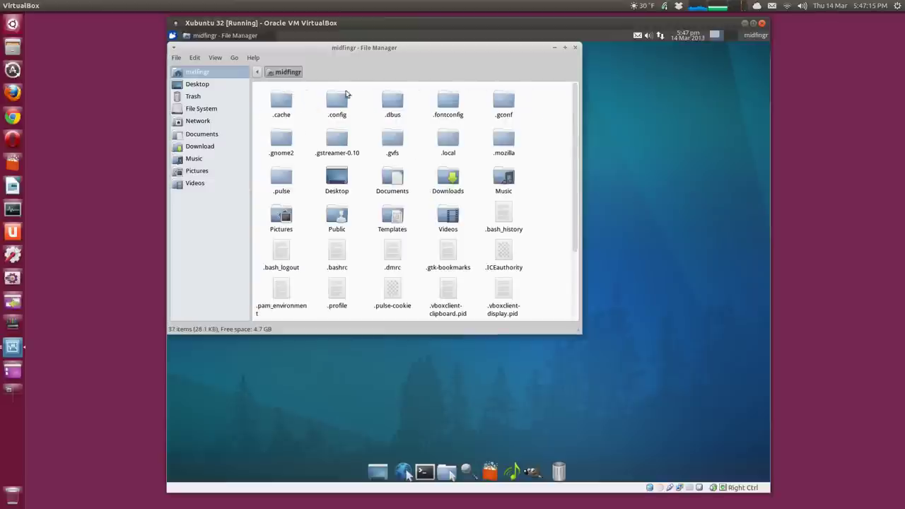
scroll(298, 174, "down", 3)
scroll(576, 152, "up", 3)
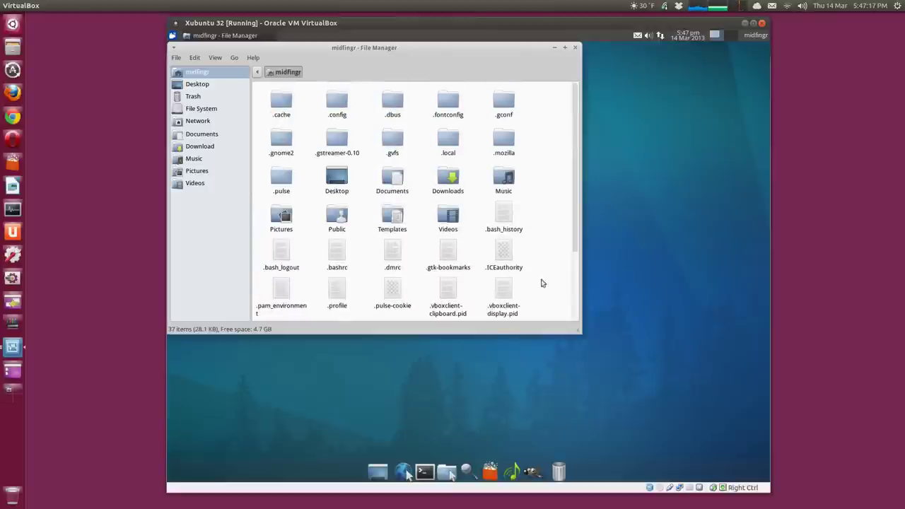
left_click_drag(423, 55, 435, 58)
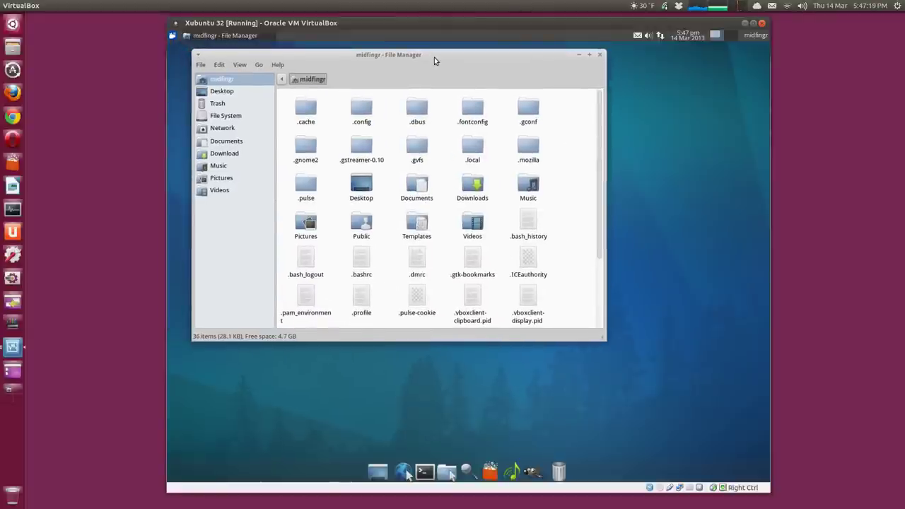
left_click(599, 55)
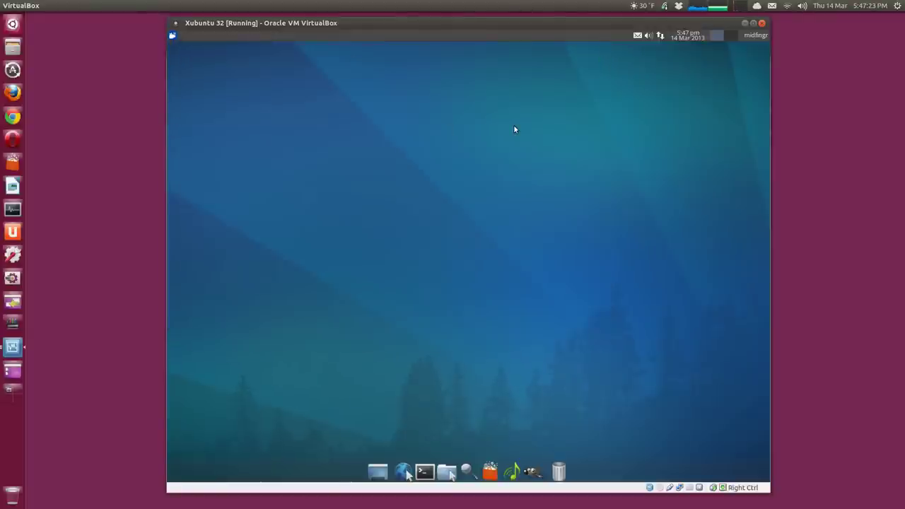